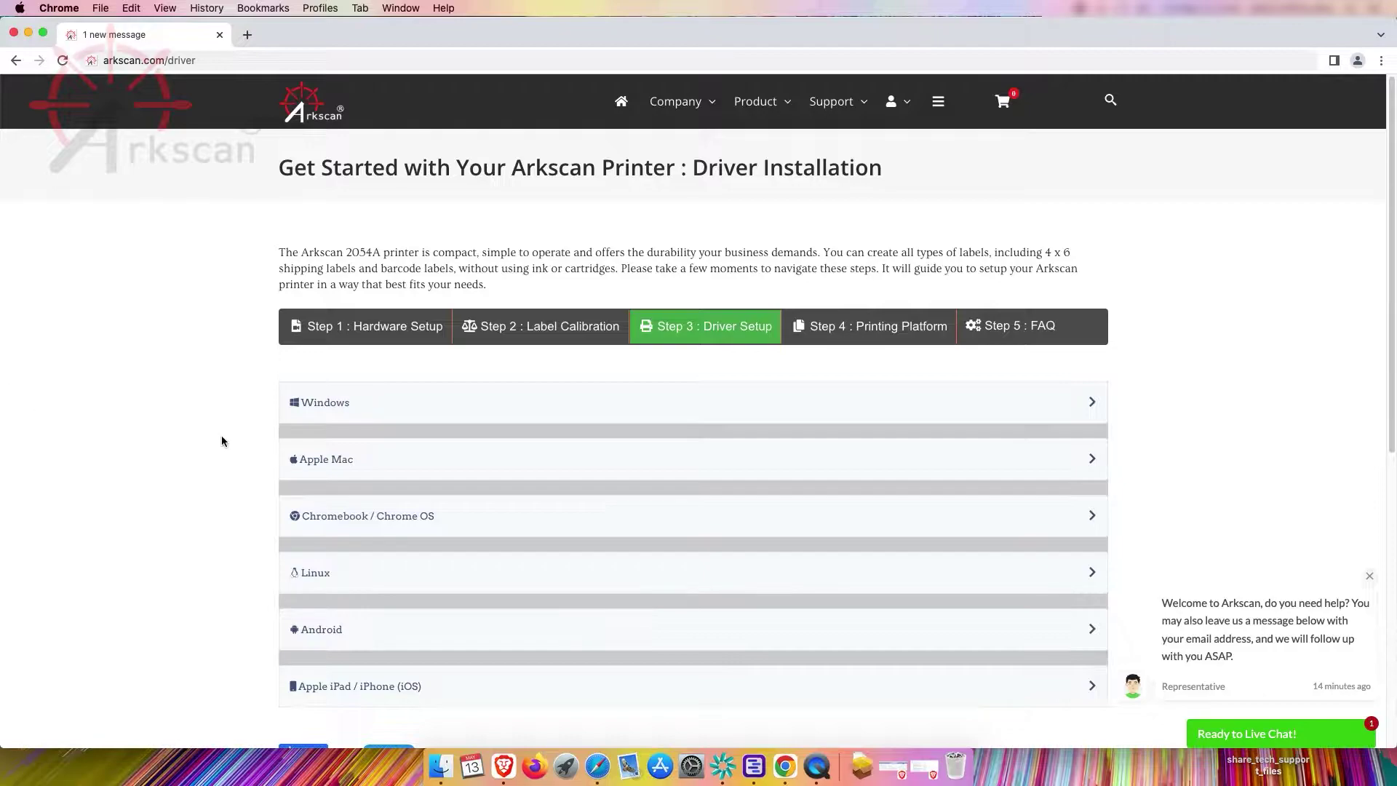
Step: Expand the Apple Mac instructions and download the 2054A-mac-install.pkg driver package
left_click(326, 467)
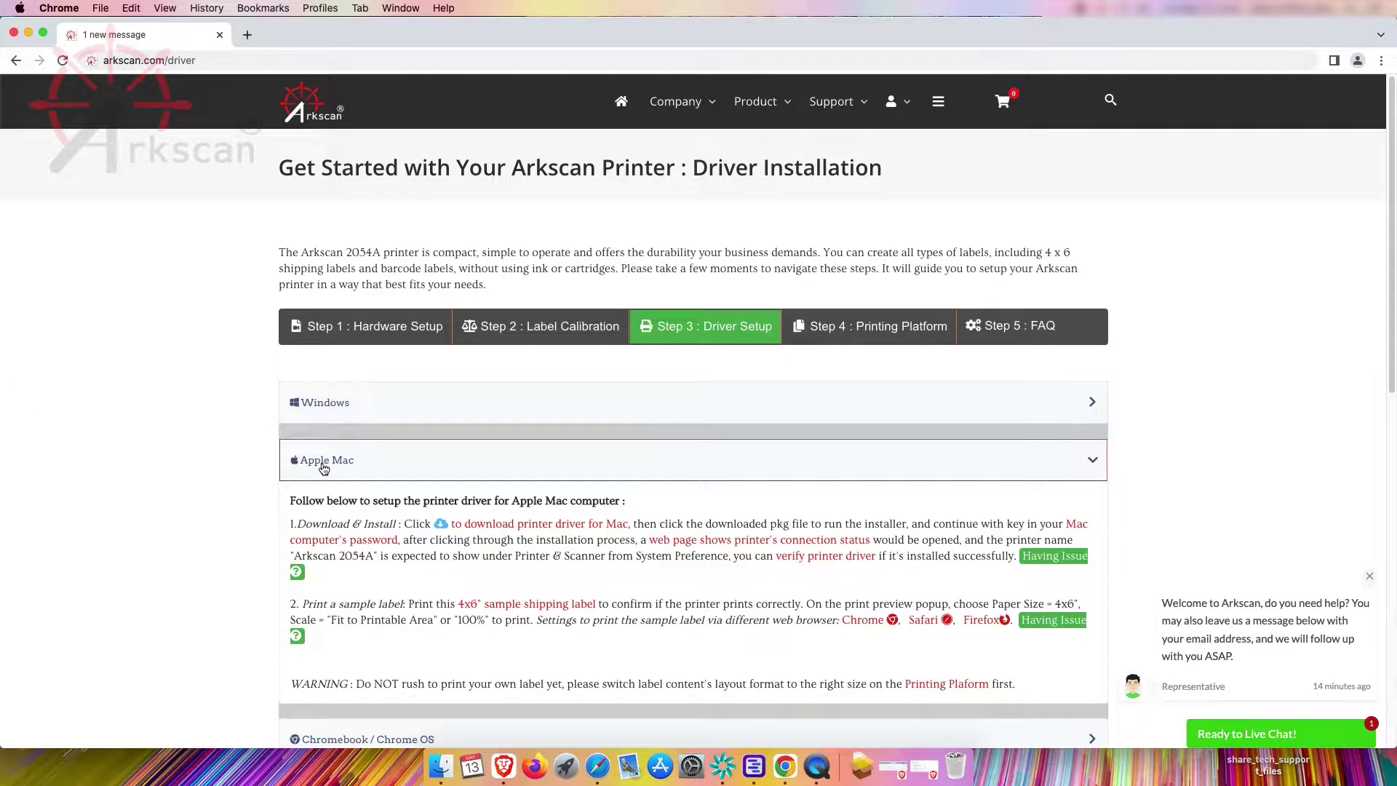
left_click(524, 525)
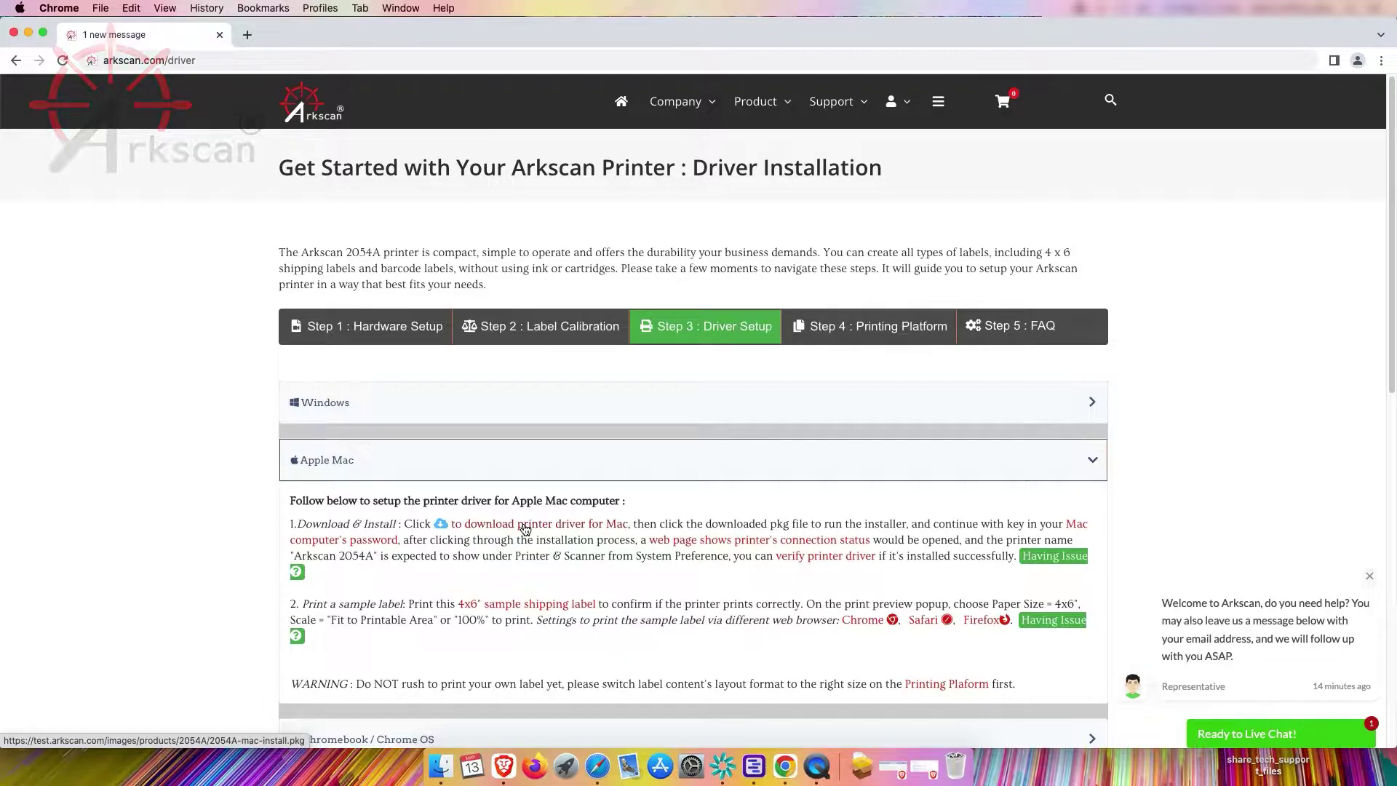
left_click(524, 526)
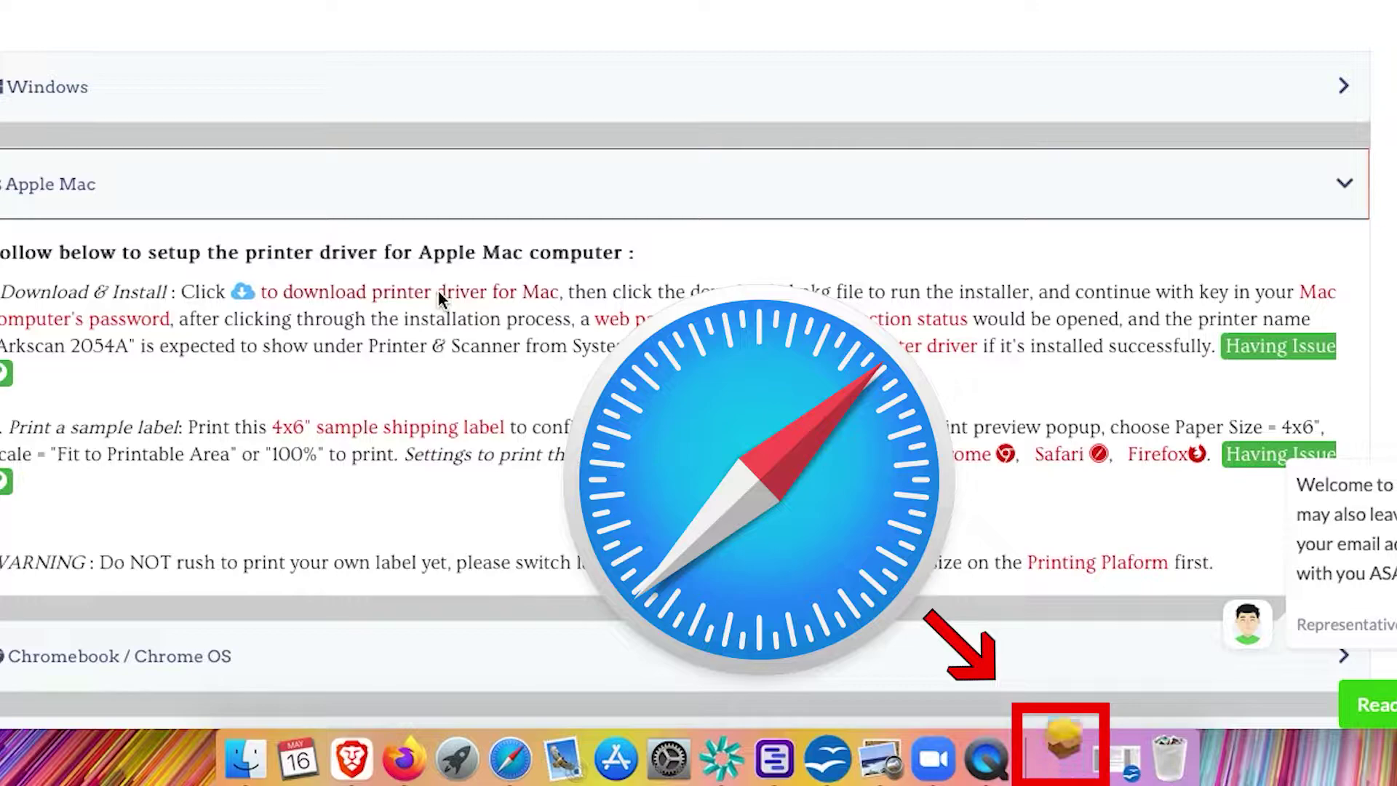
left_click(1062, 761)
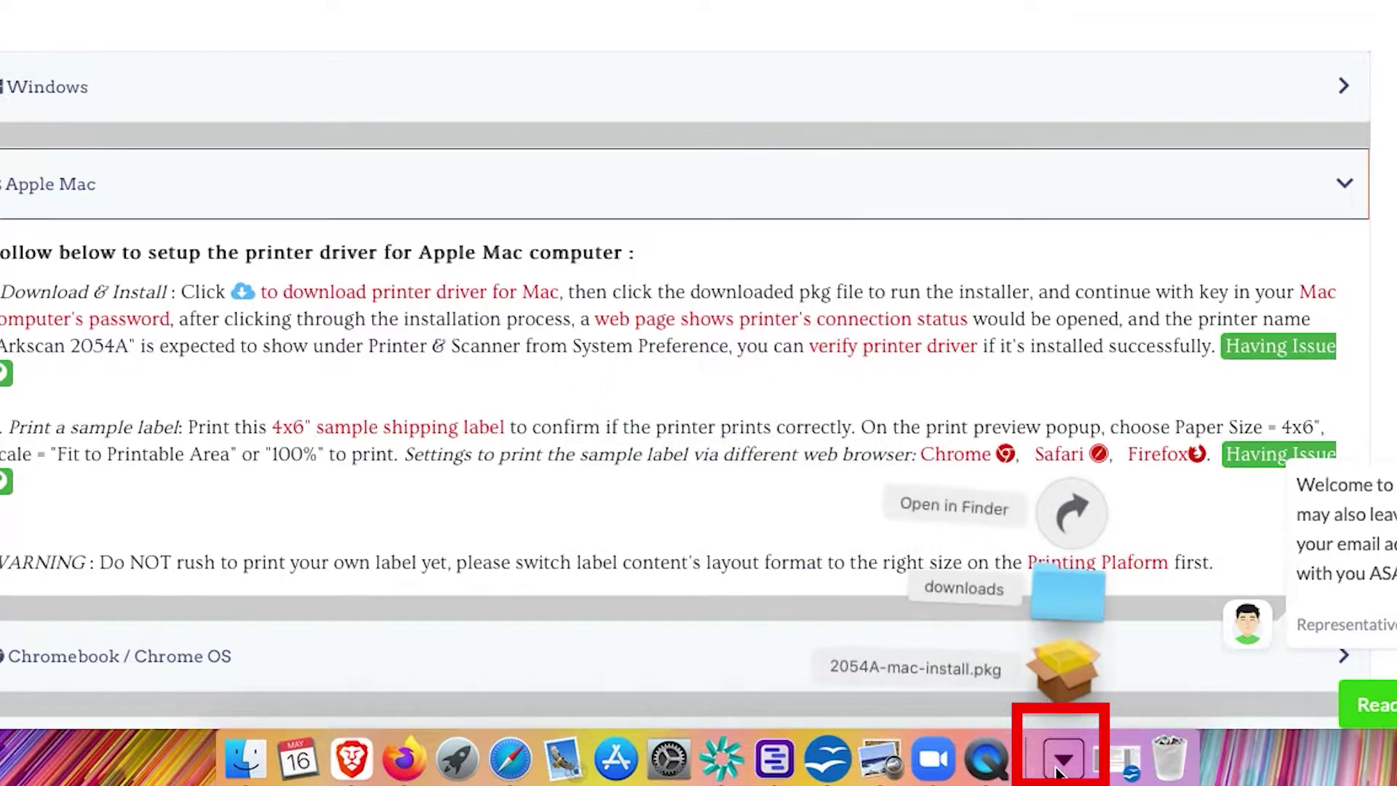
Step: Launch 2054A-mac-install.pkg from Downloads and advance past the installer introduction
left_click(1062, 669)
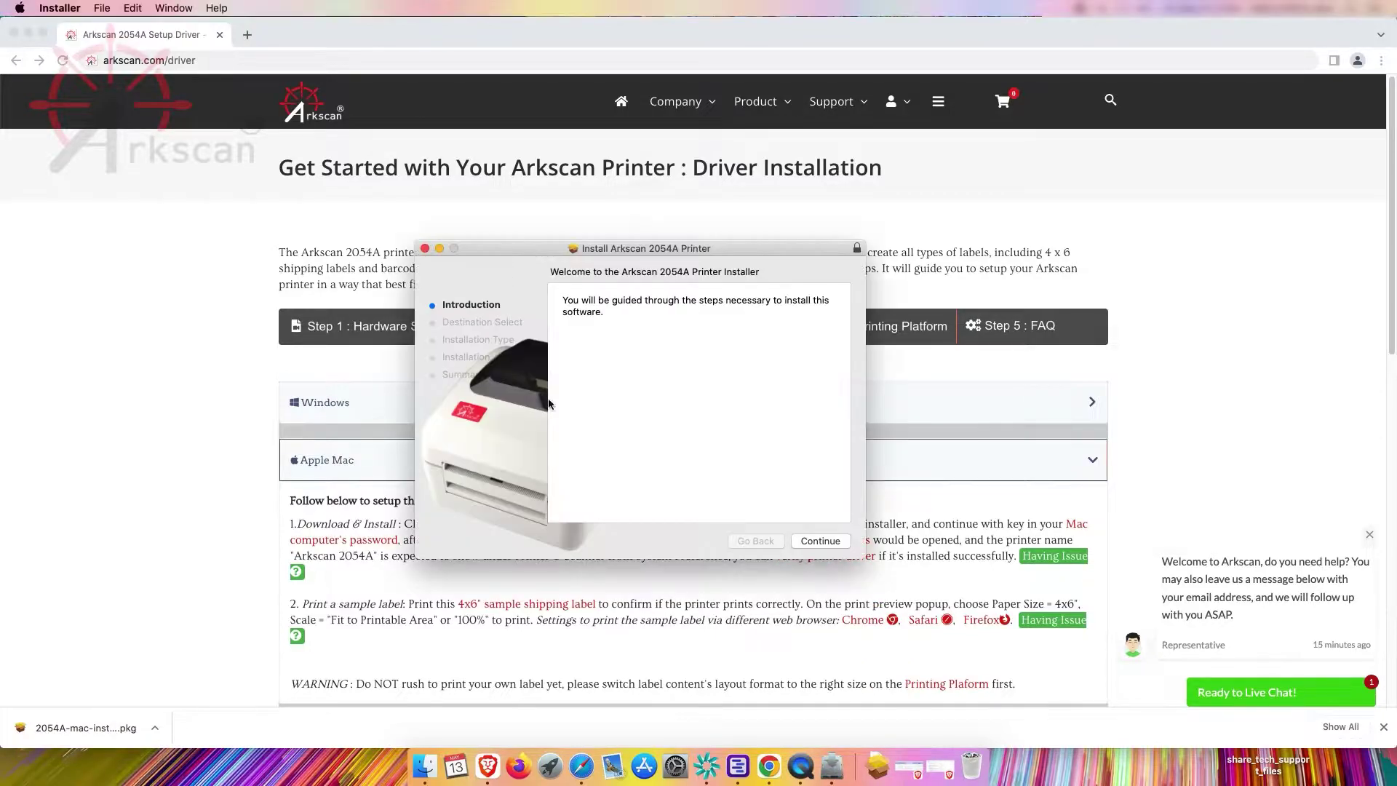
left_click(822, 546)
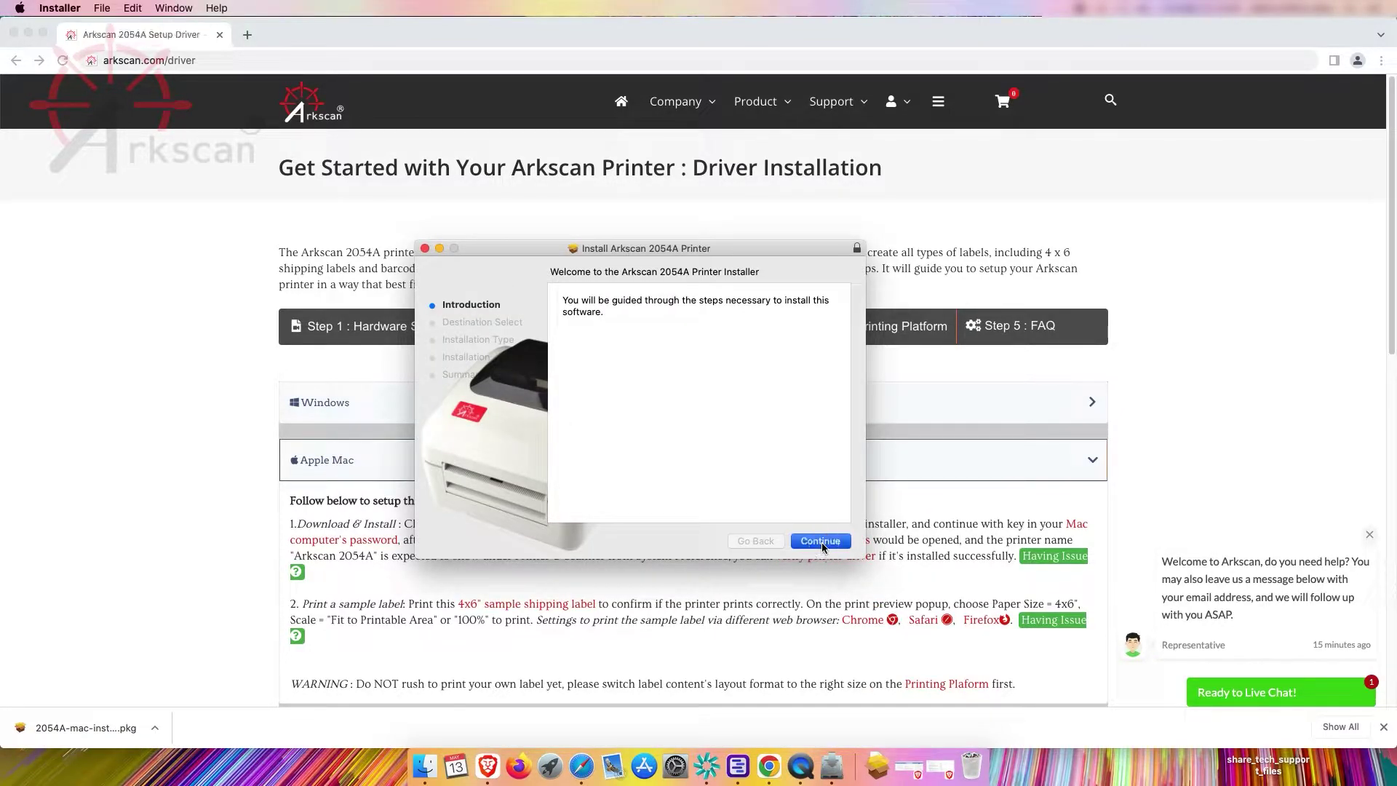
Step: Install and authorize the Arkscan 2054A driver software, granting Desktop folder access
left_click(822, 543)
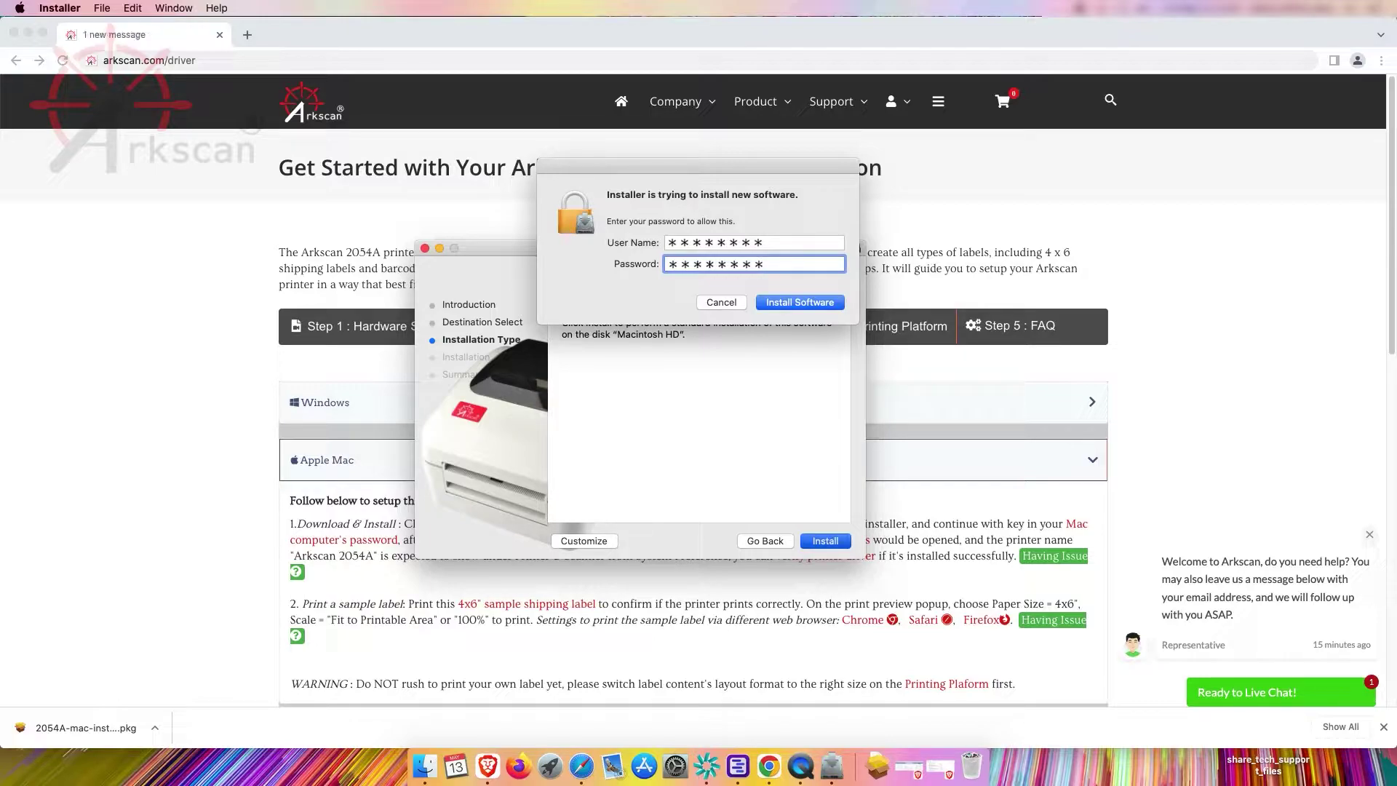
left_click(786, 302)
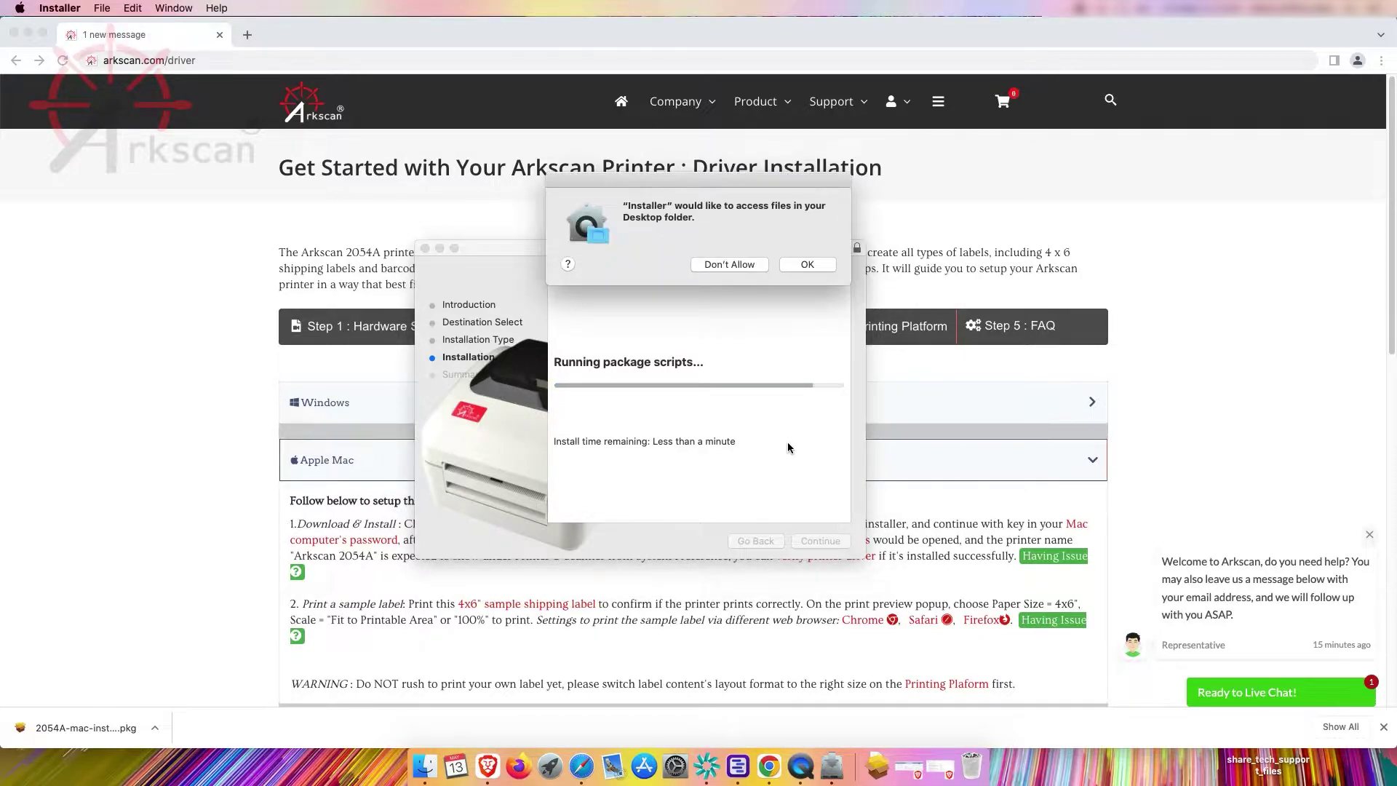
left_click(808, 265)
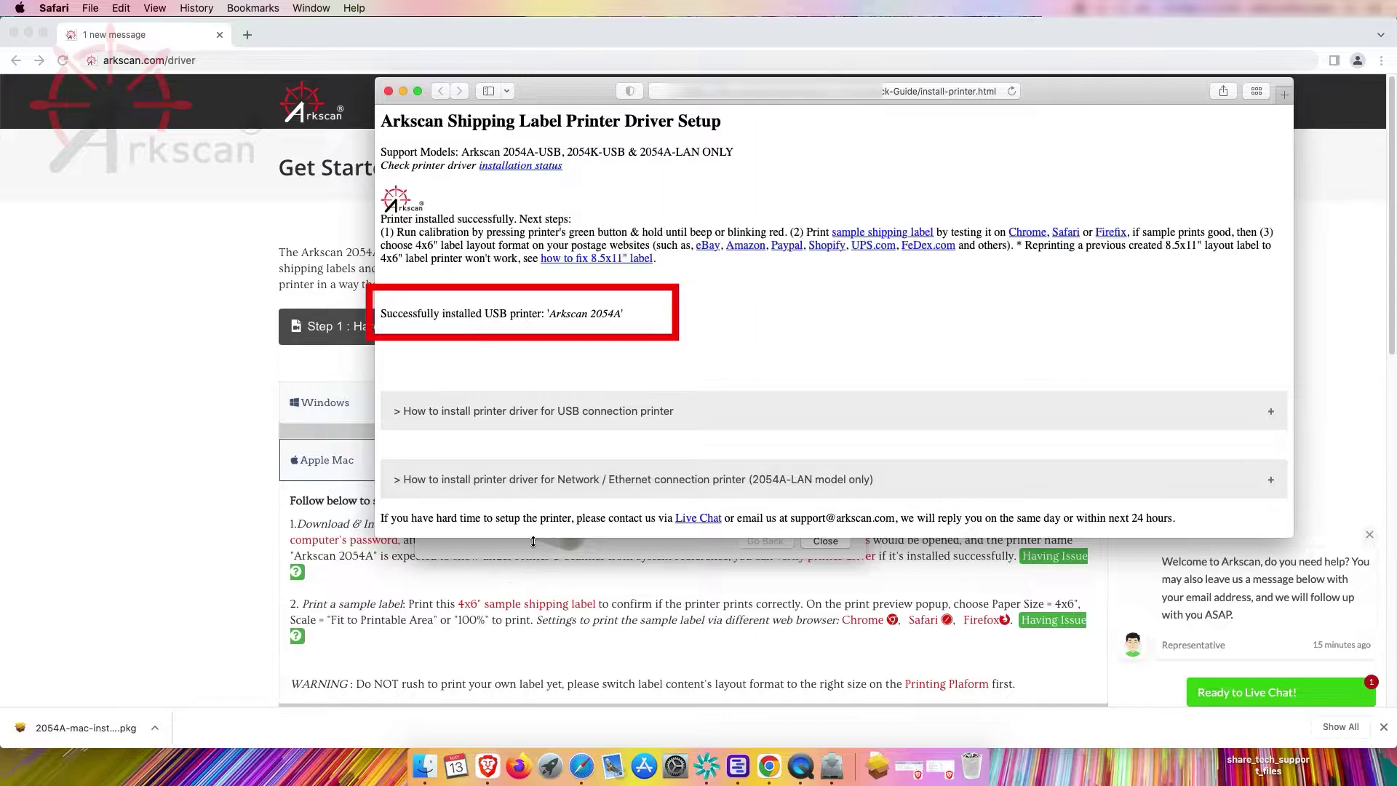
Step: Enlarge the Safari status window confirming Arkscan 2054A installed, then close it
left_click_drag(533, 541, 531, 724)
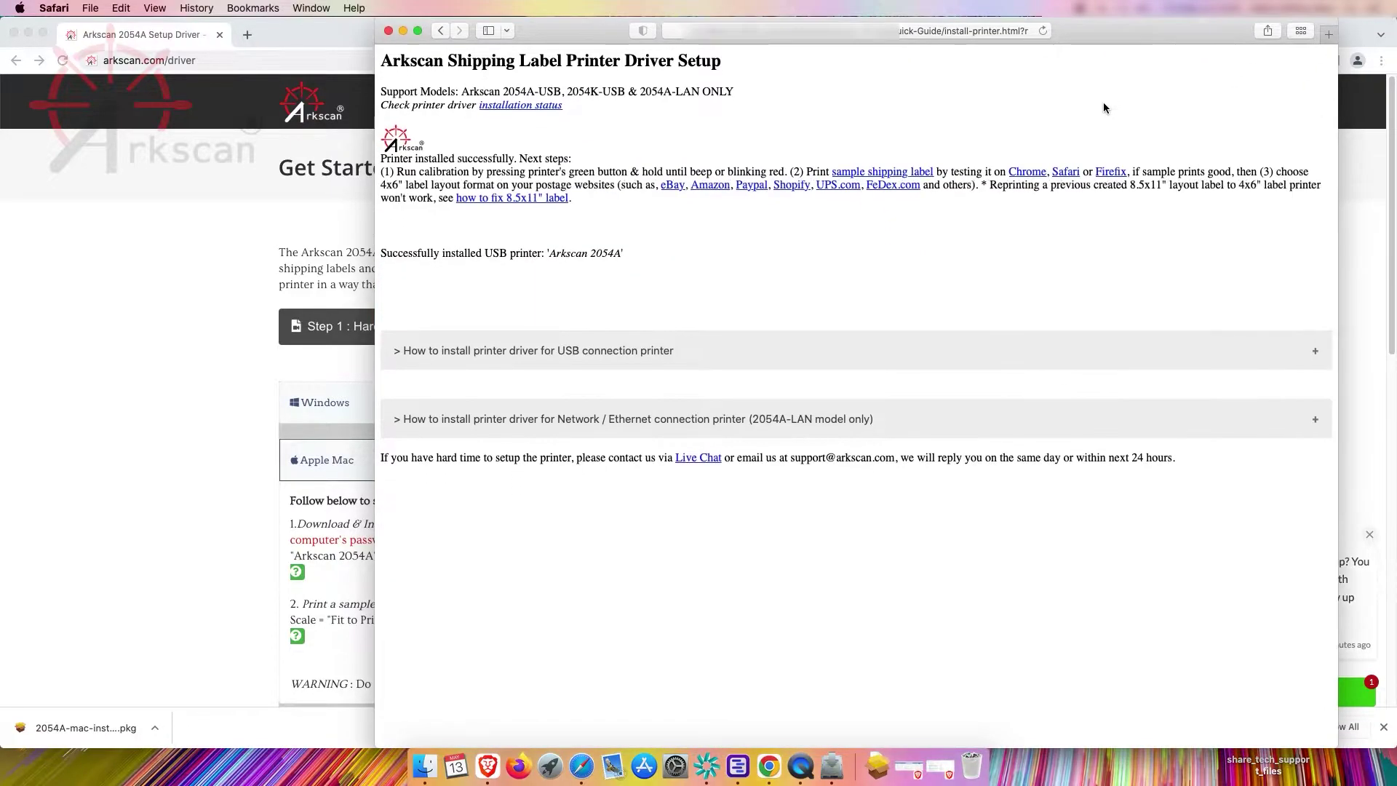
key("super+w")
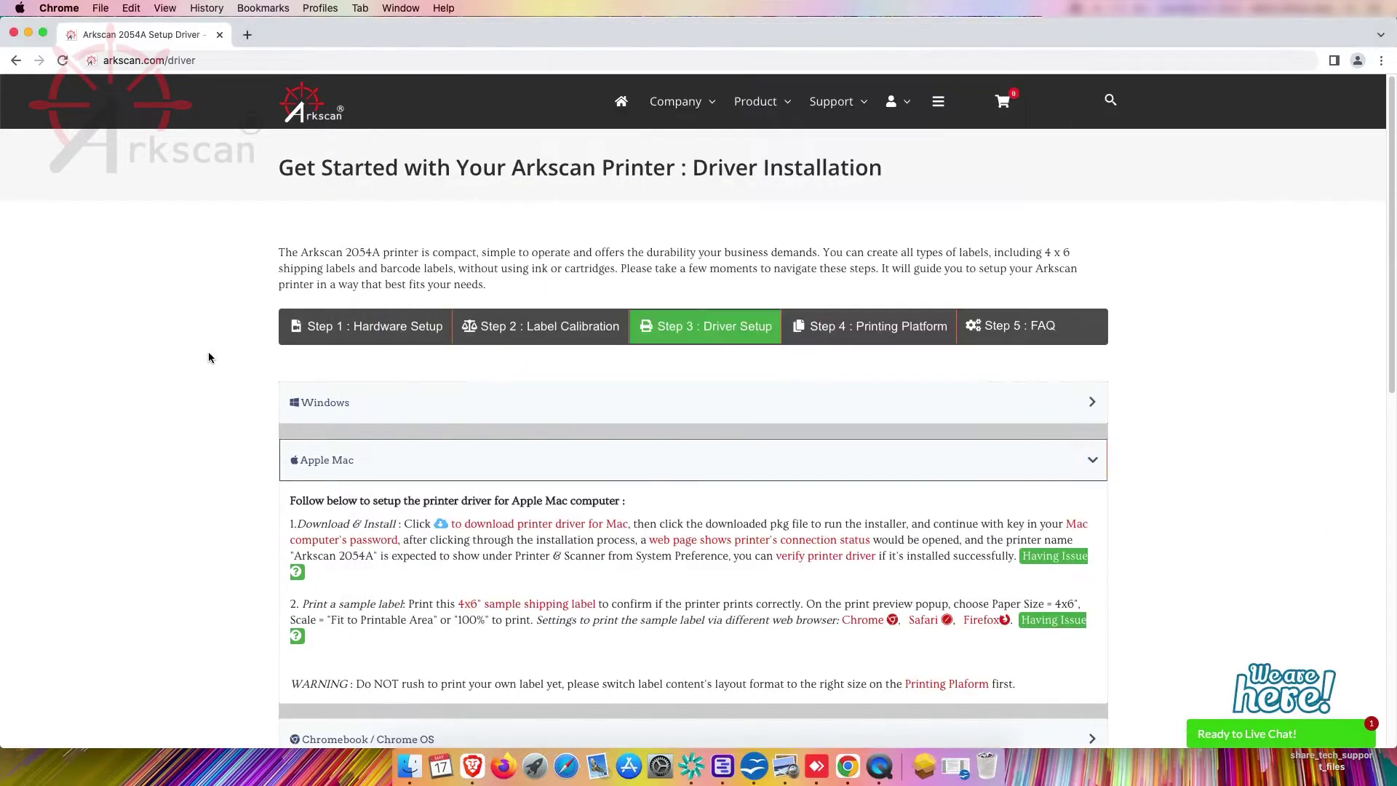
left_click(20, 9)
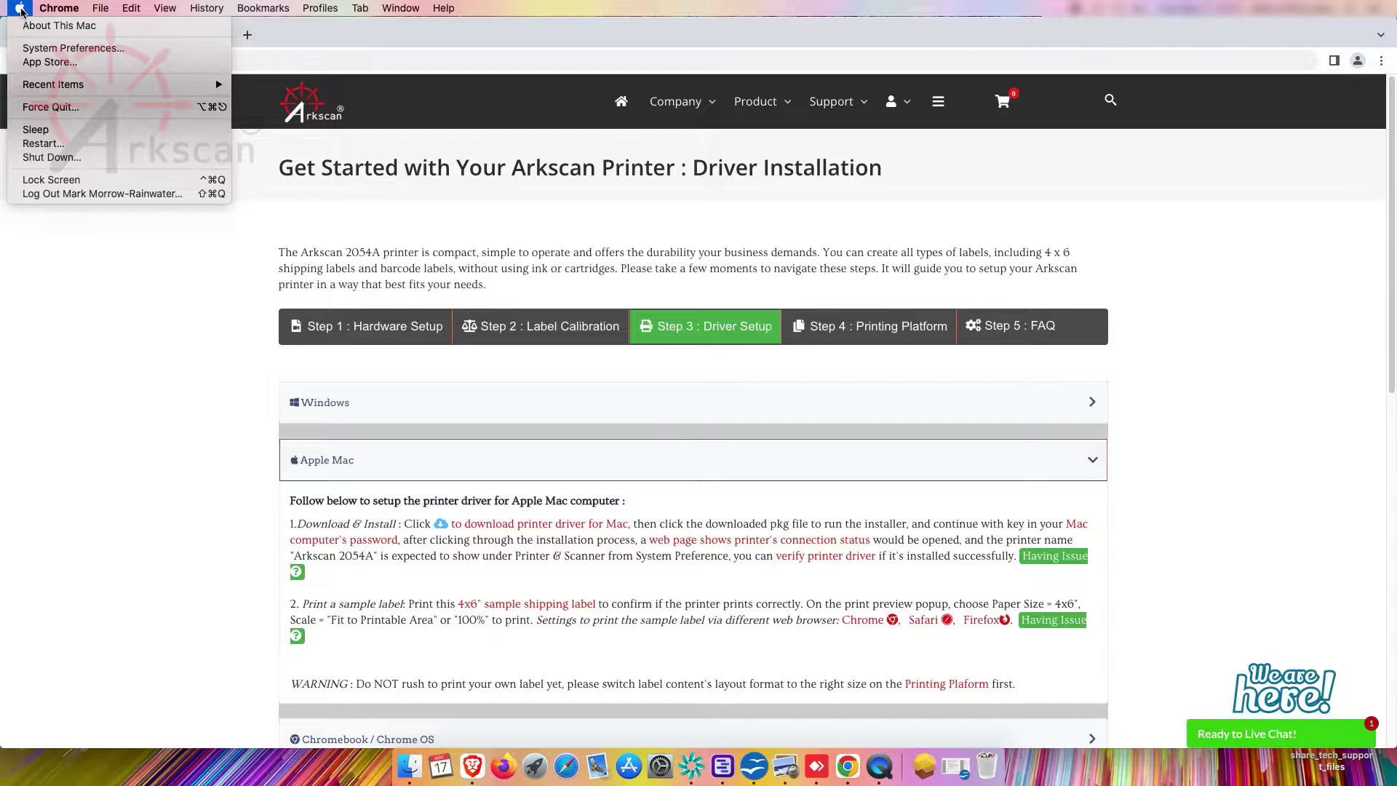
Step: Check Printers & Scanners shows Arkscan 2054A idle, then open the sample label PDF
left_click(51, 49)
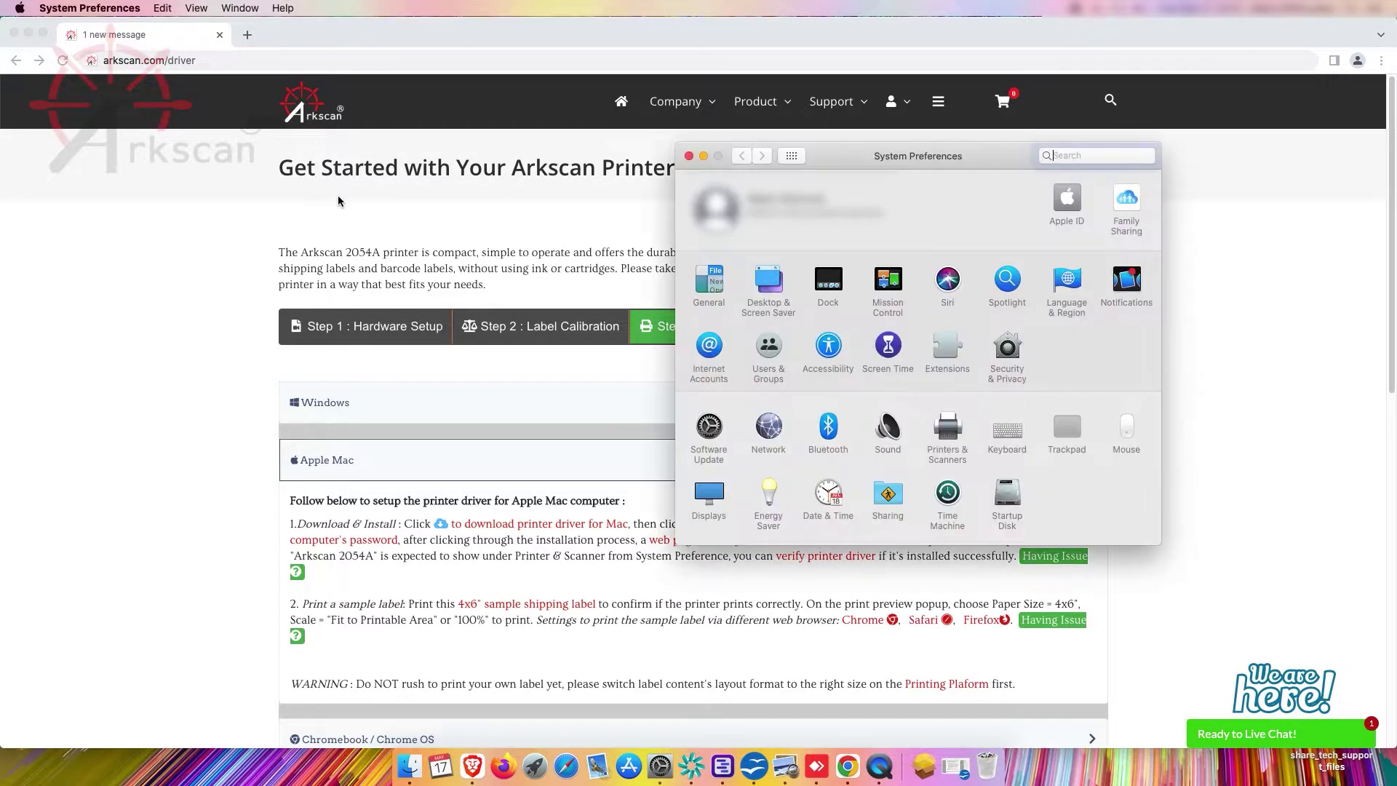
left_click(947, 436)
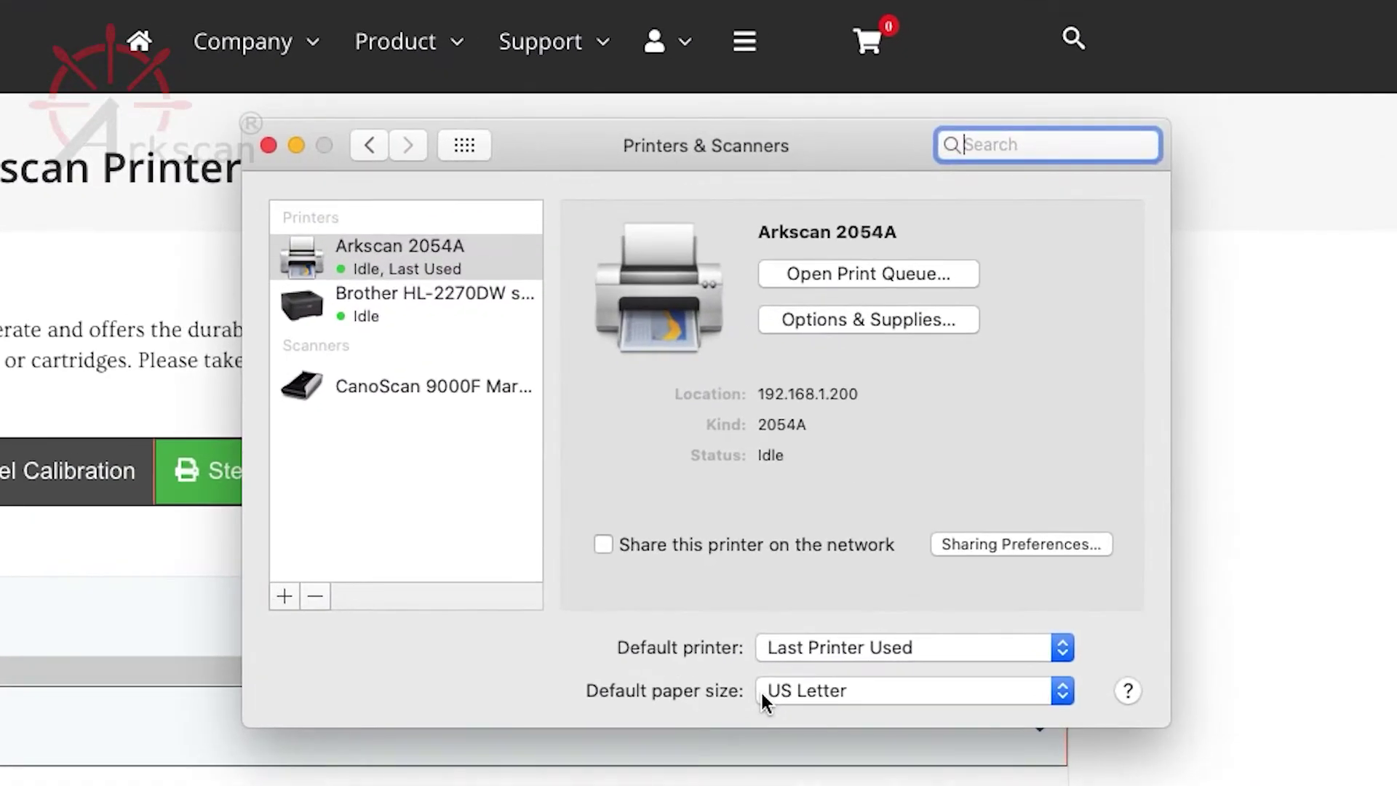
left_click(503, 263)
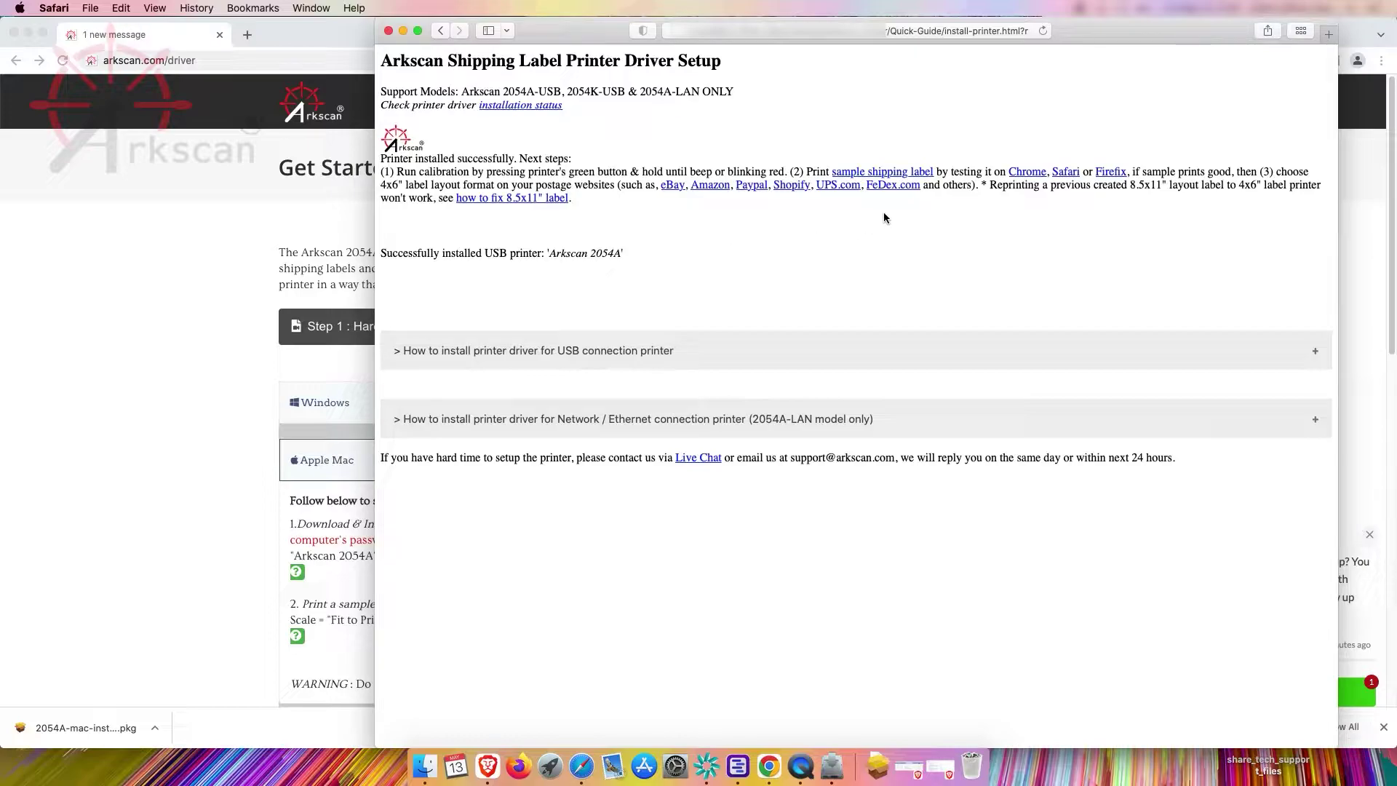
left_click(905, 177)
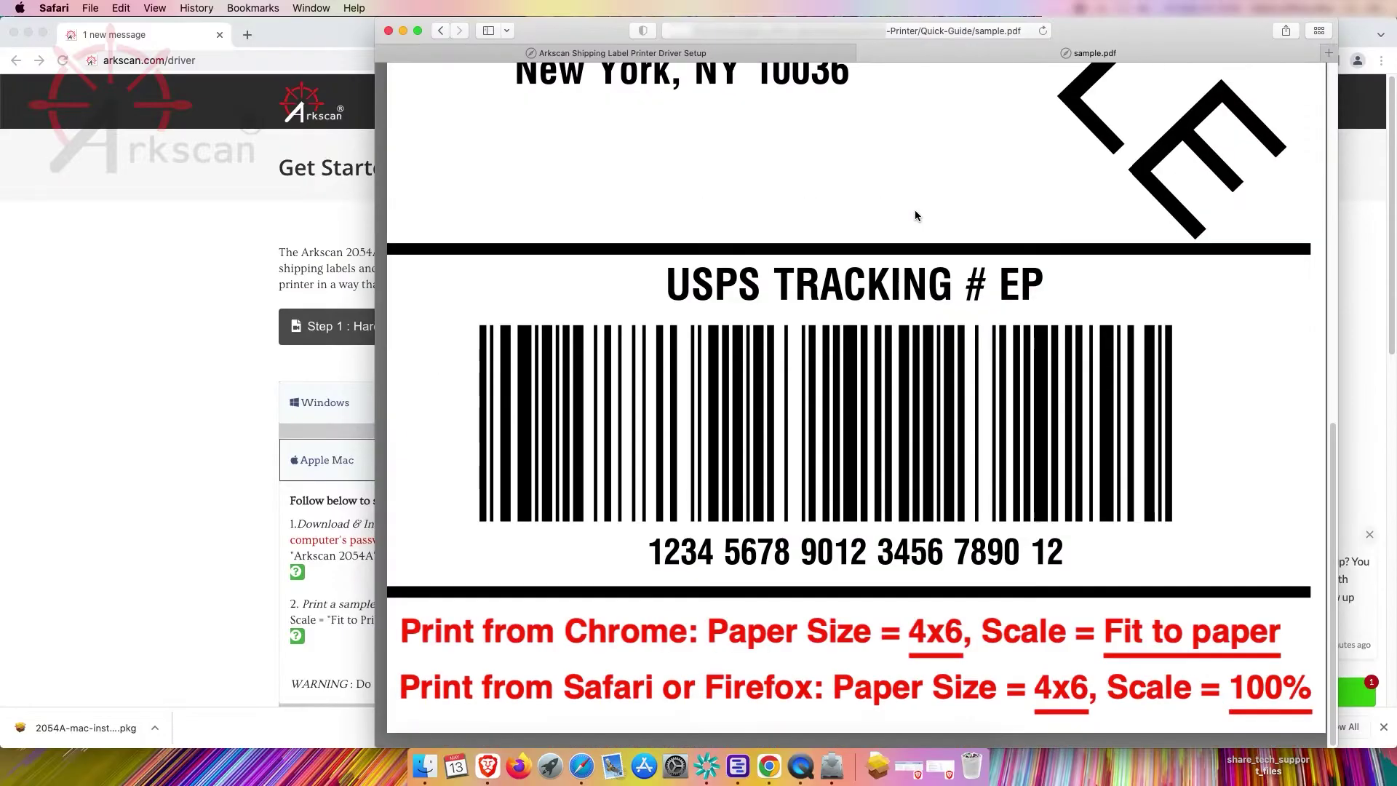
Step: Scroll to the top of sample.pdf and zoom its Safari window larger
scroll(916, 262, "up", 5)
scroll(919, 268, "up", 5)
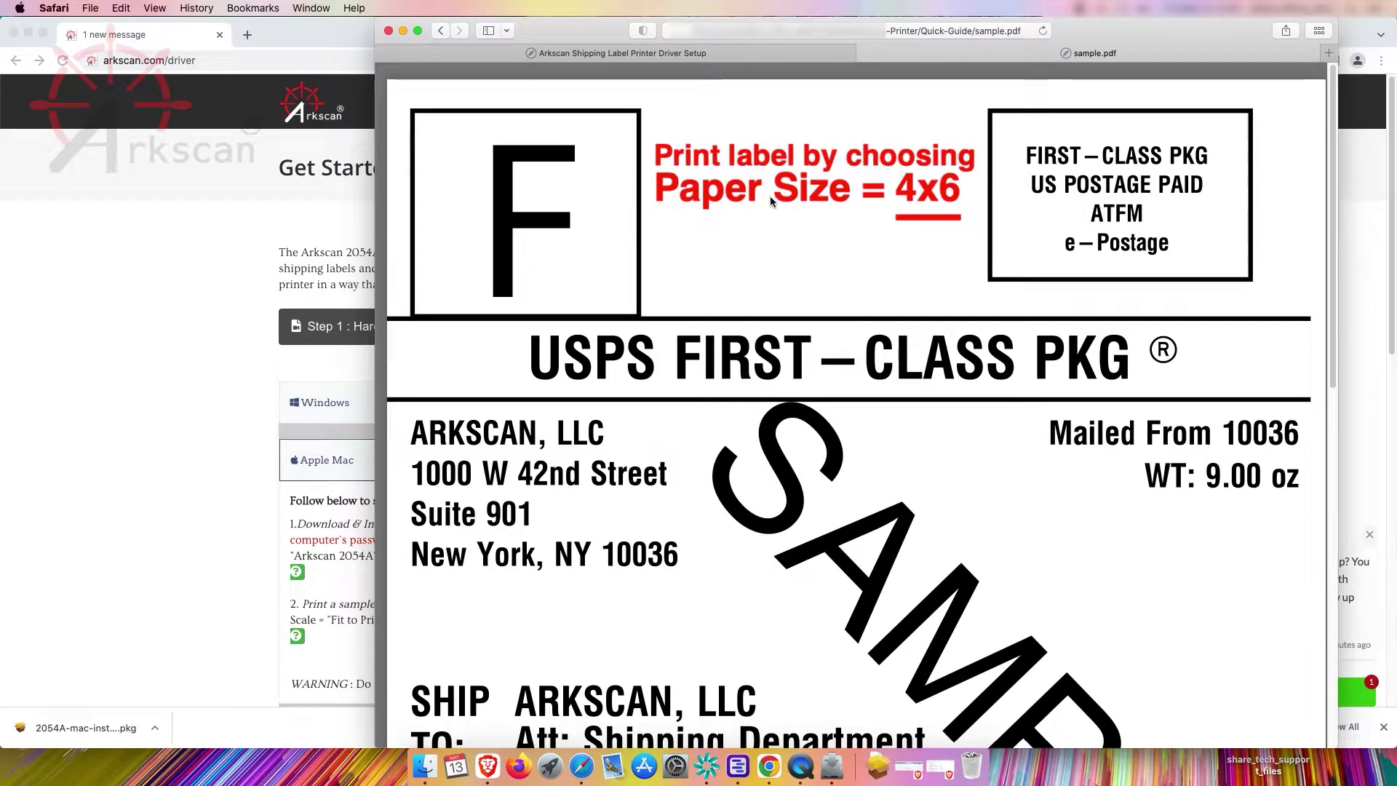
double_click(591, 31)
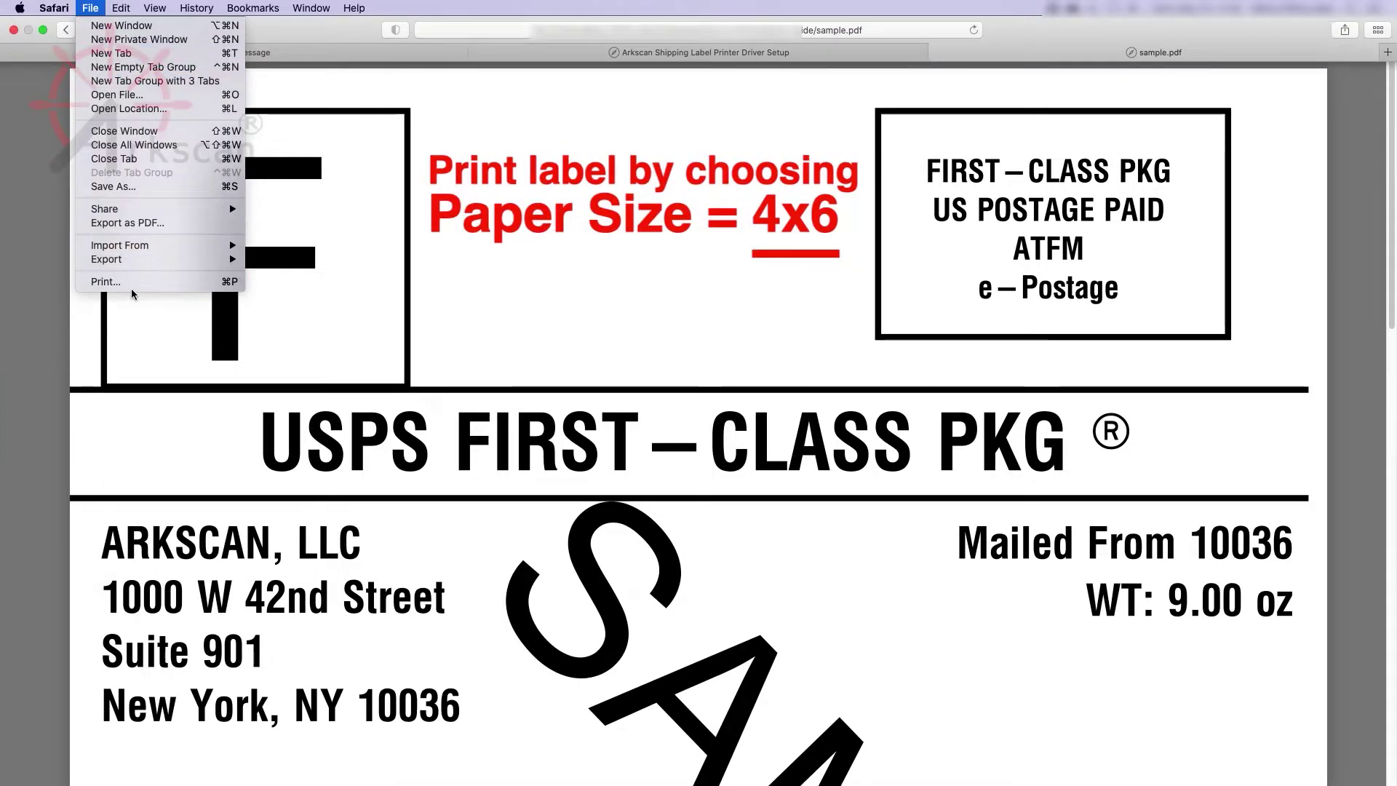
left_click(133, 283)
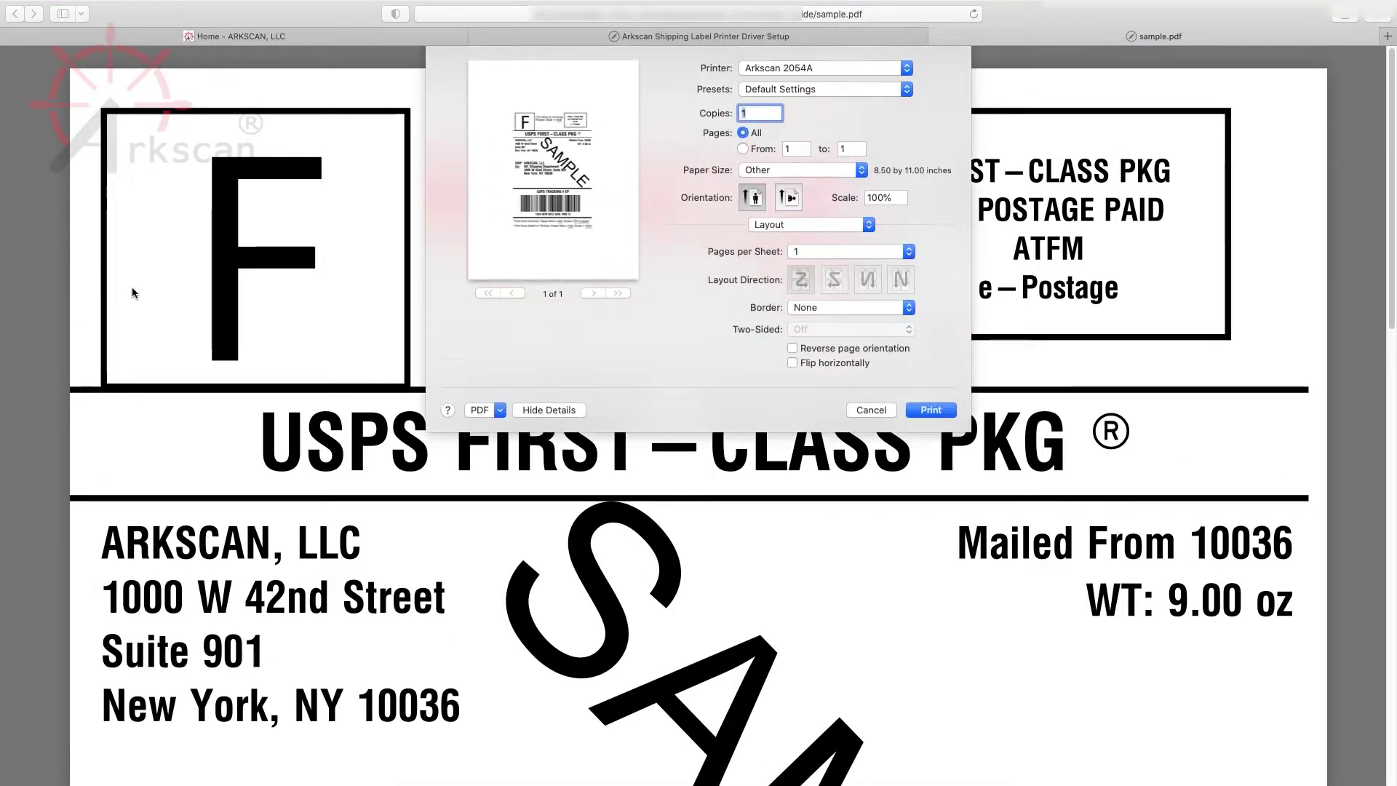
Step: Print the sample label on Arkscan 2054A with Last Used Settings and 4 x 6 paper
left_click(910, 73)
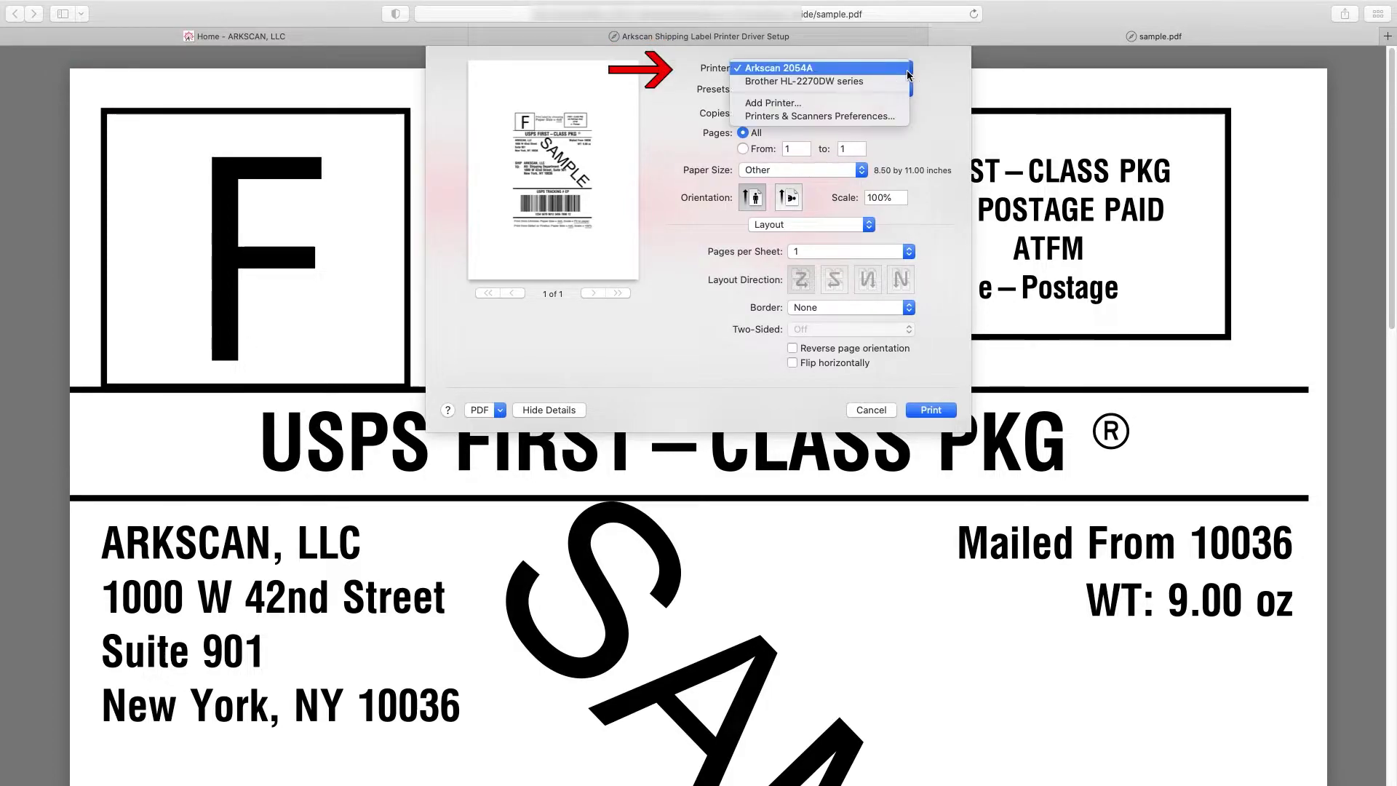
left_click(784, 71)
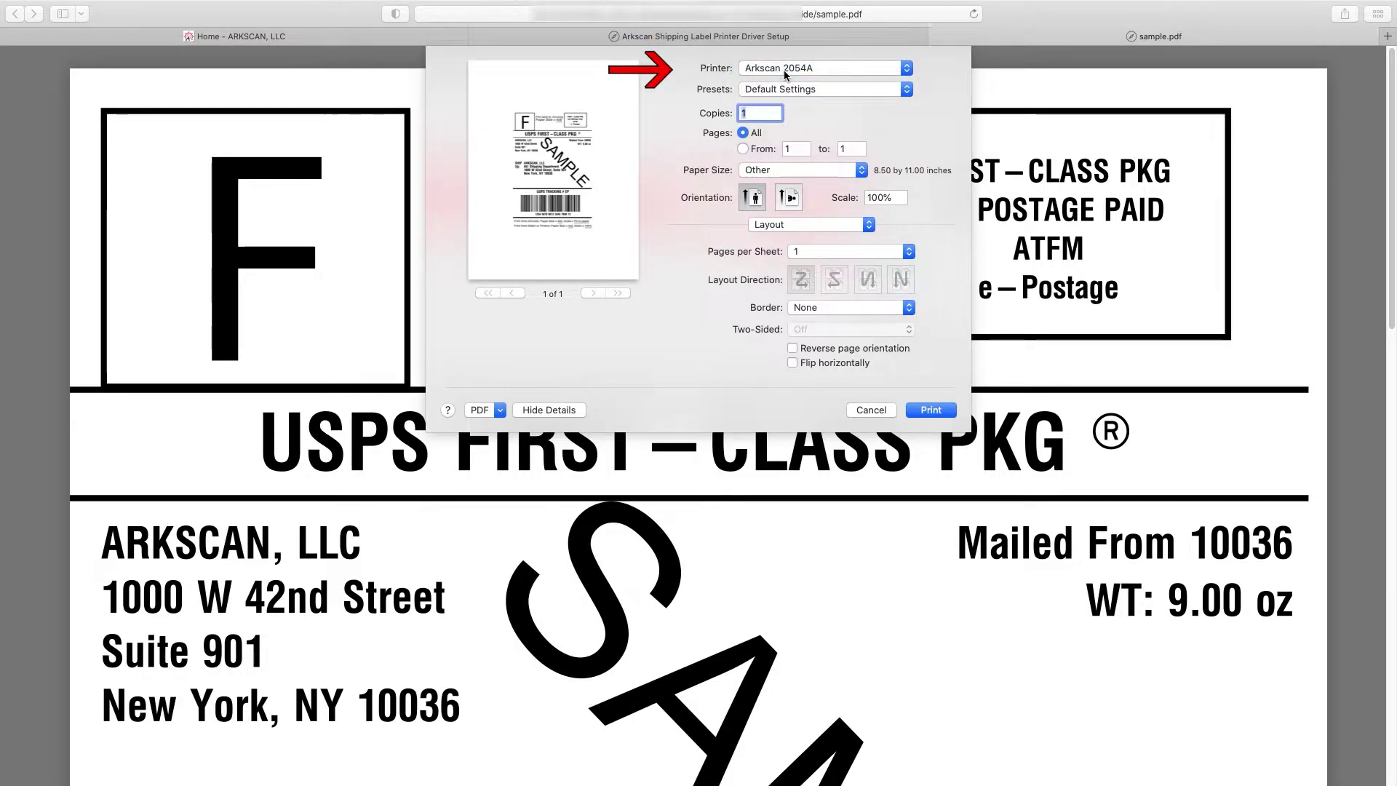
left_click(860, 90)
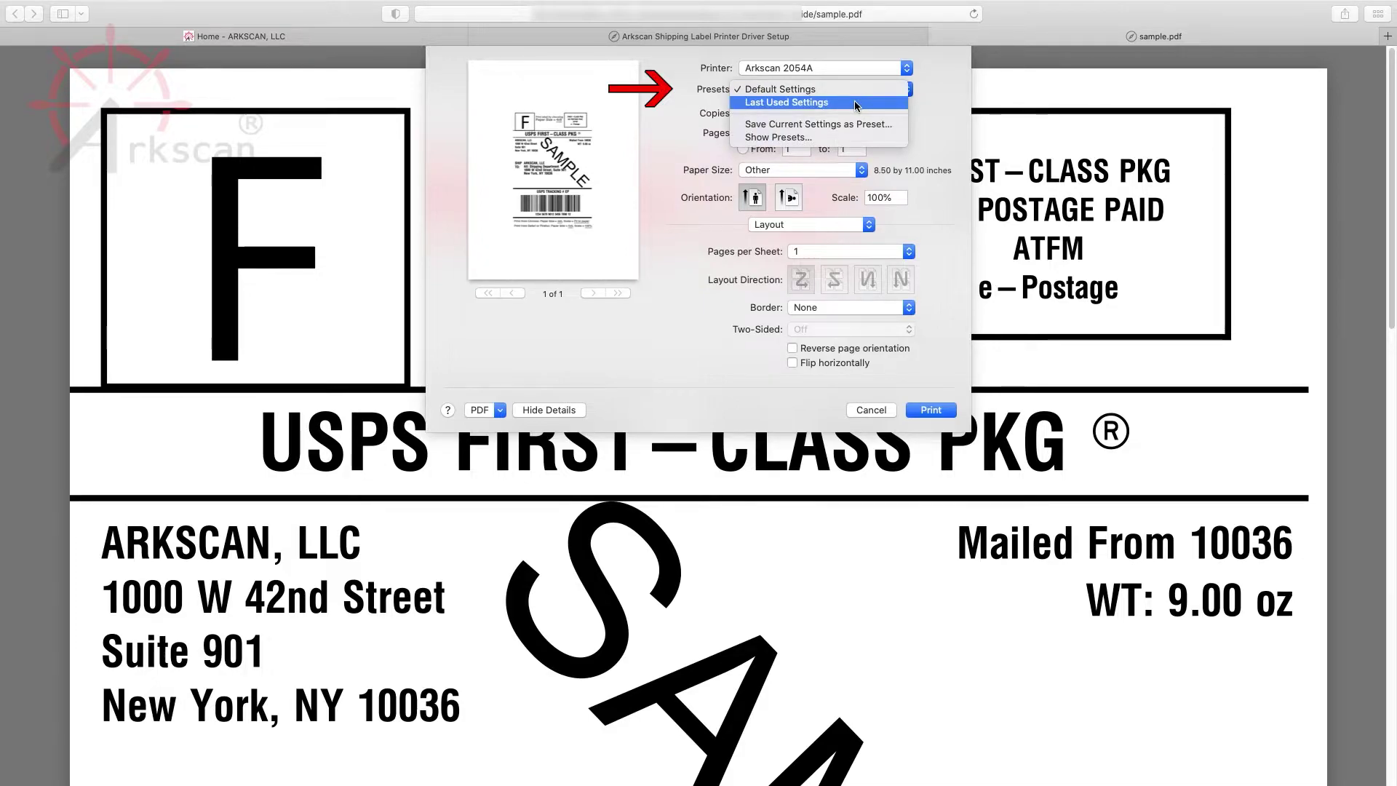
left_click(856, 104)
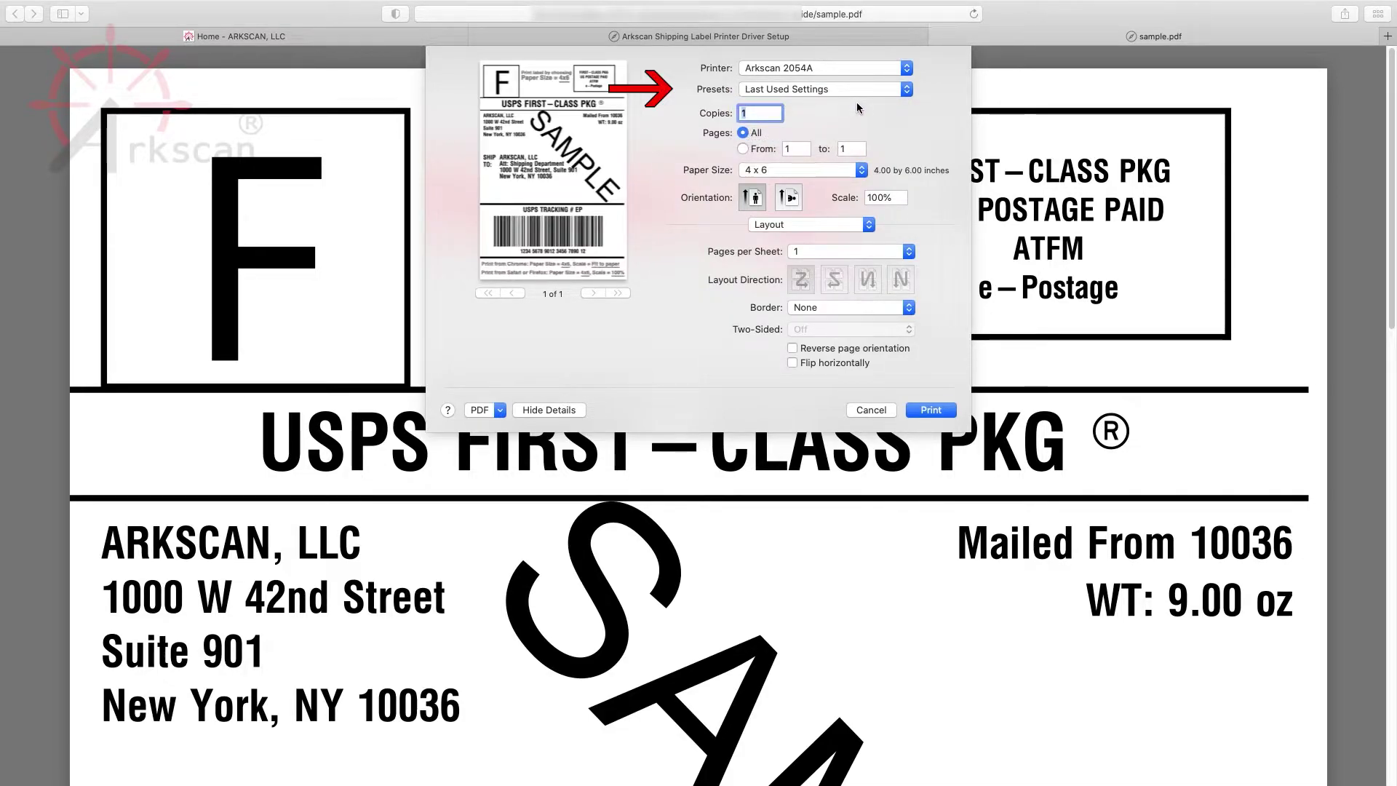
left_click(863, 172)
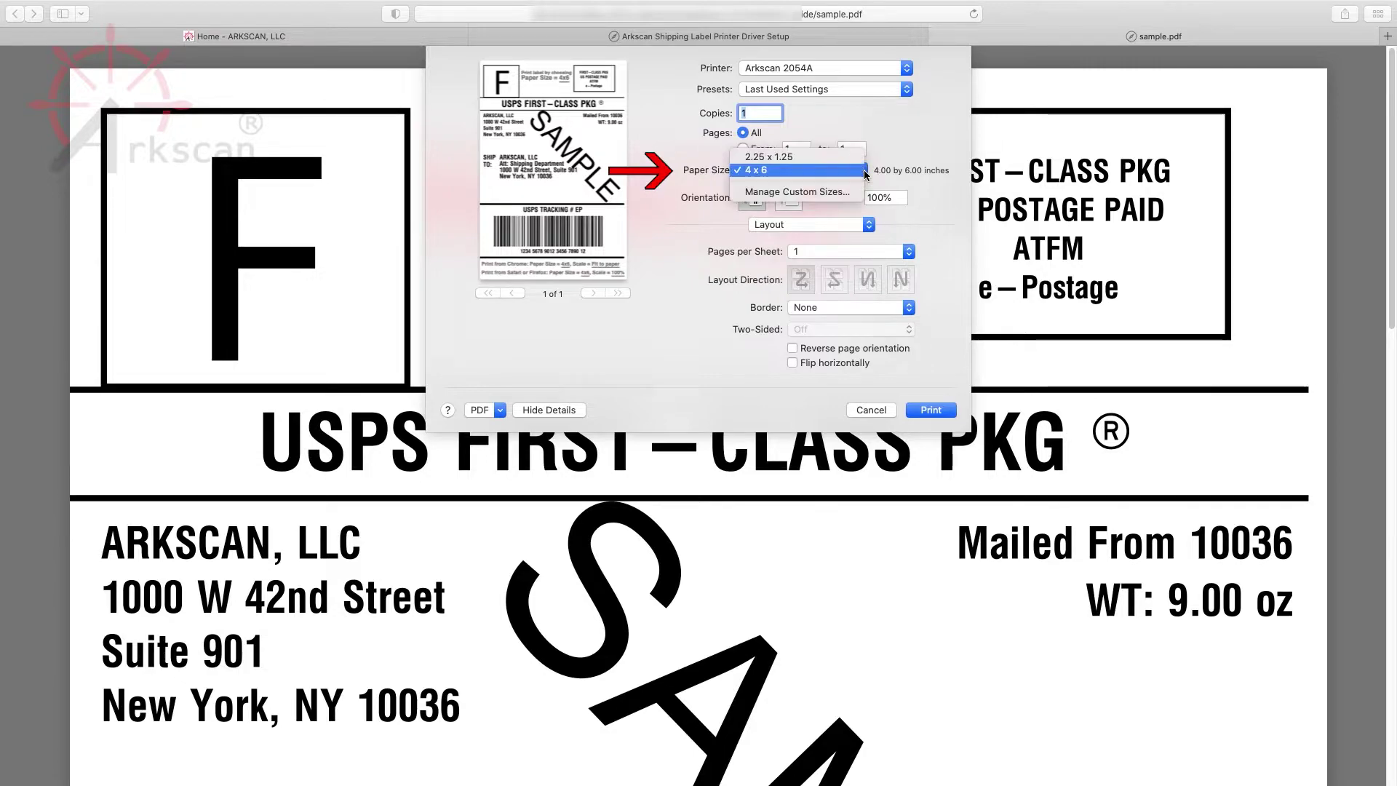
left_click(757, 170)
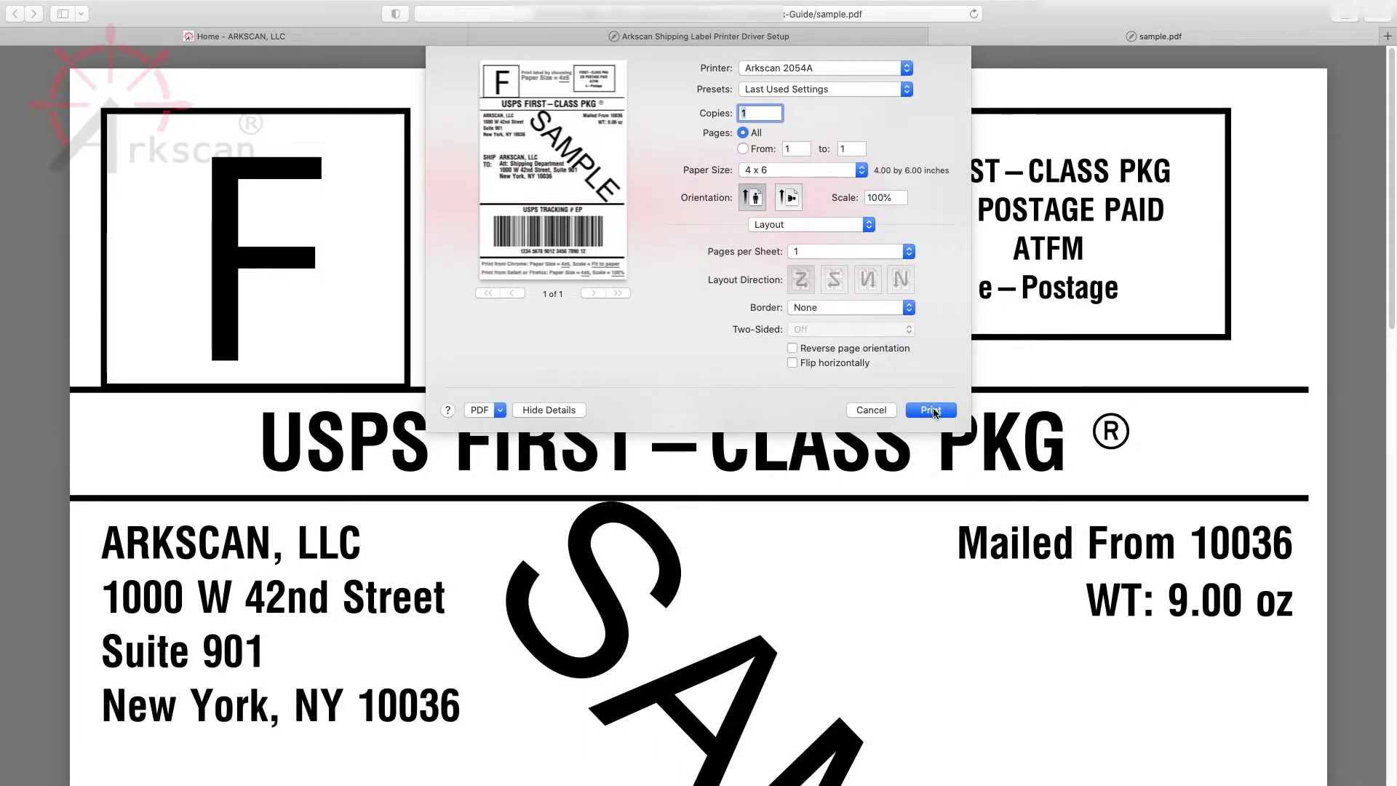
left_click(931, 410)
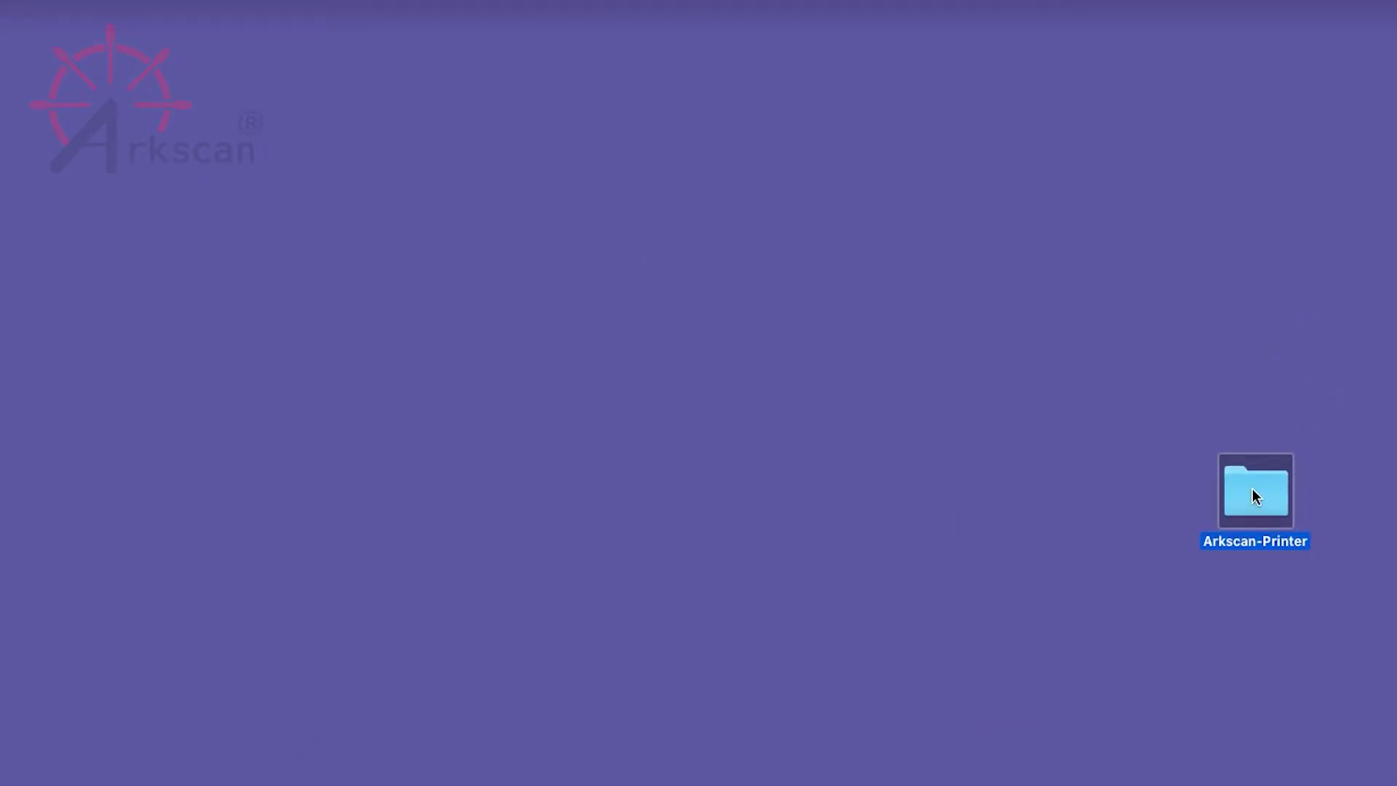
Step: Expand Arkscan-Printer > Arkscan-2054A > Tools and run Calibrate-Any-Size-Label.command
double_click(1253, 496)
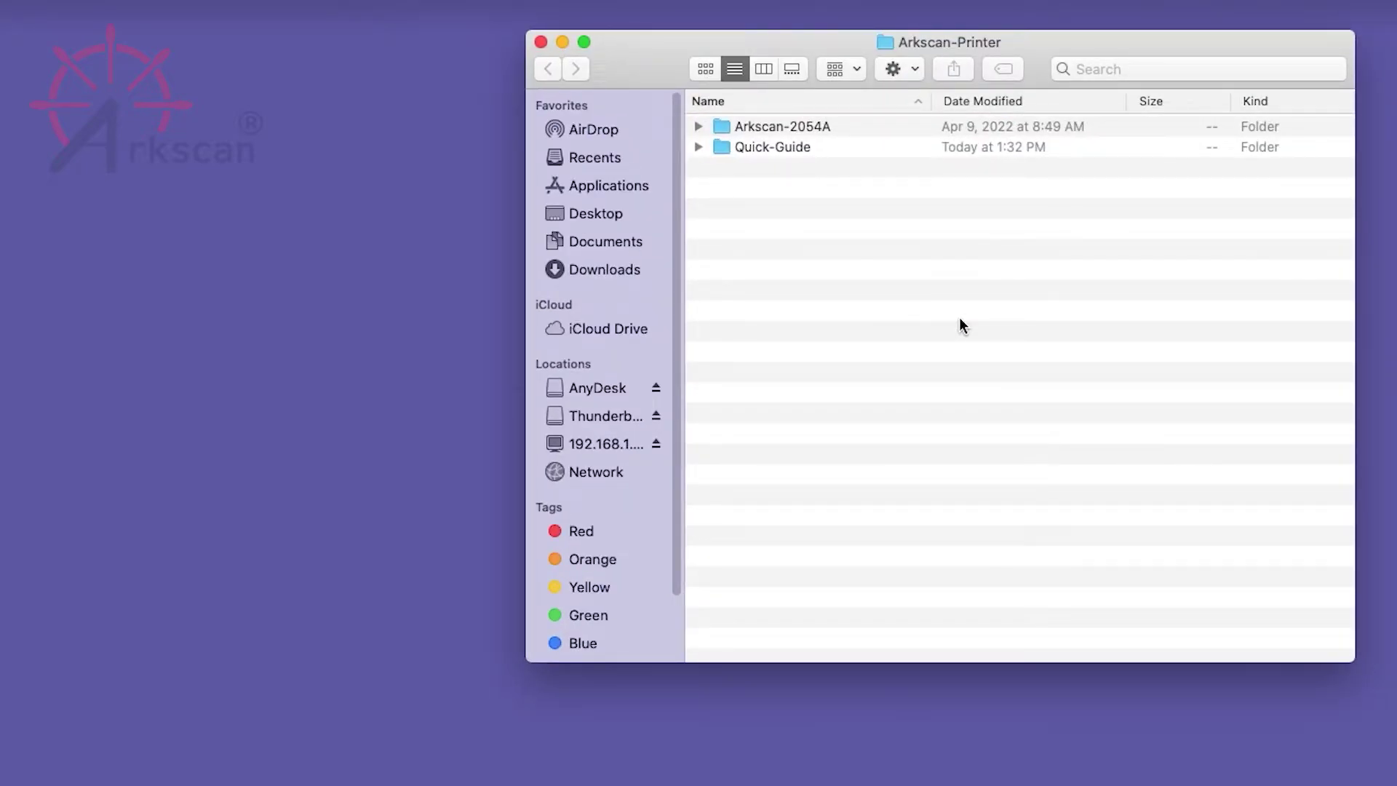
left_click(699, 127)
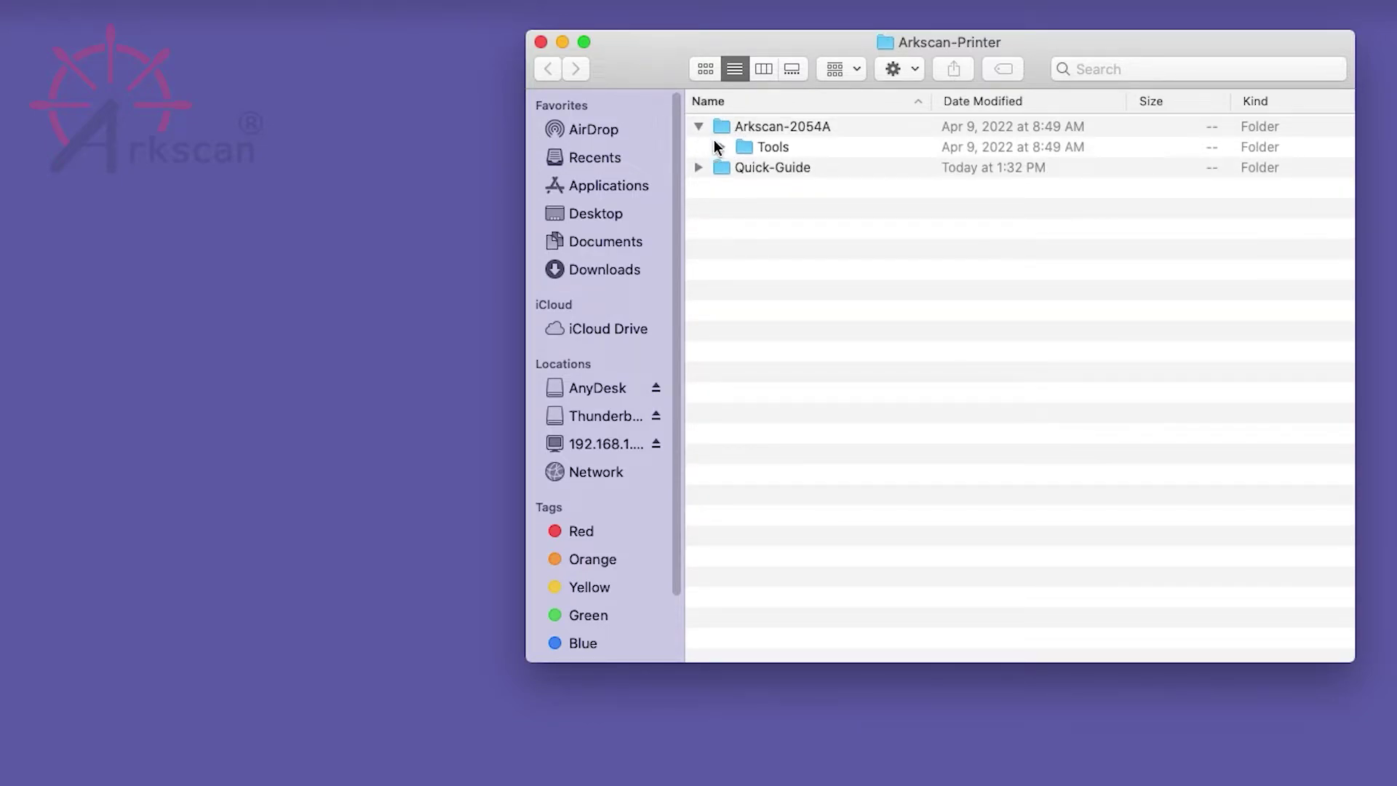
left_click(721, 147)
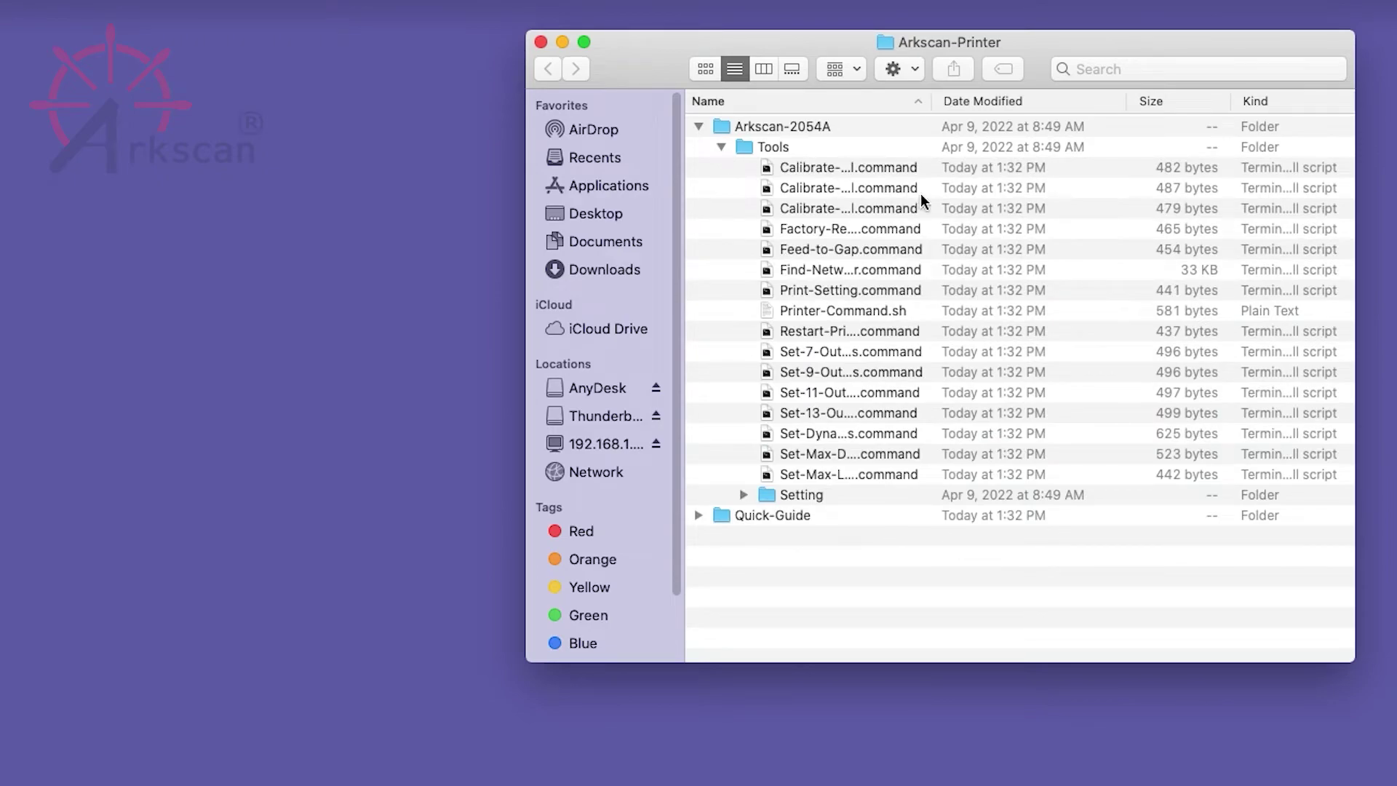
left_click_drag(931, 102, 1090, 104)
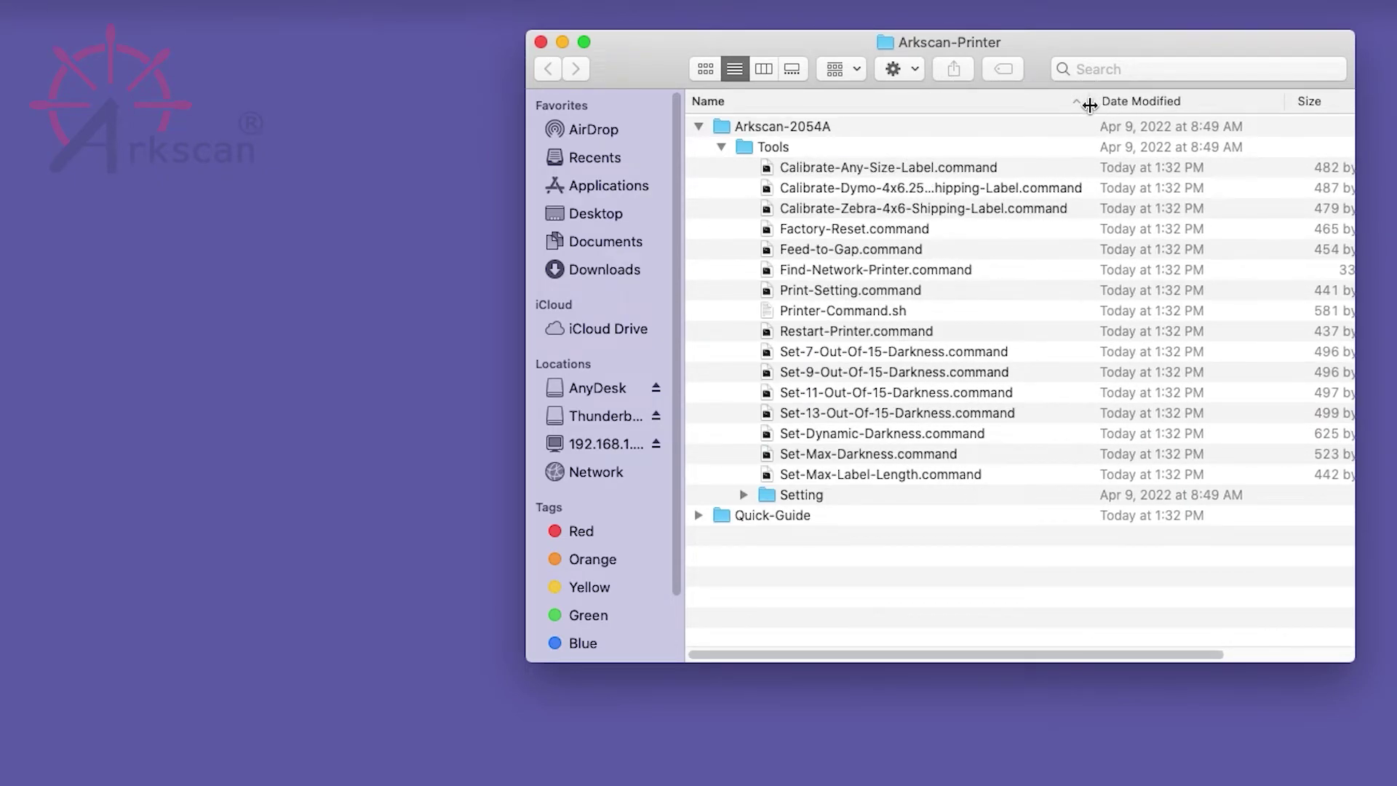
double_click(819, 168)
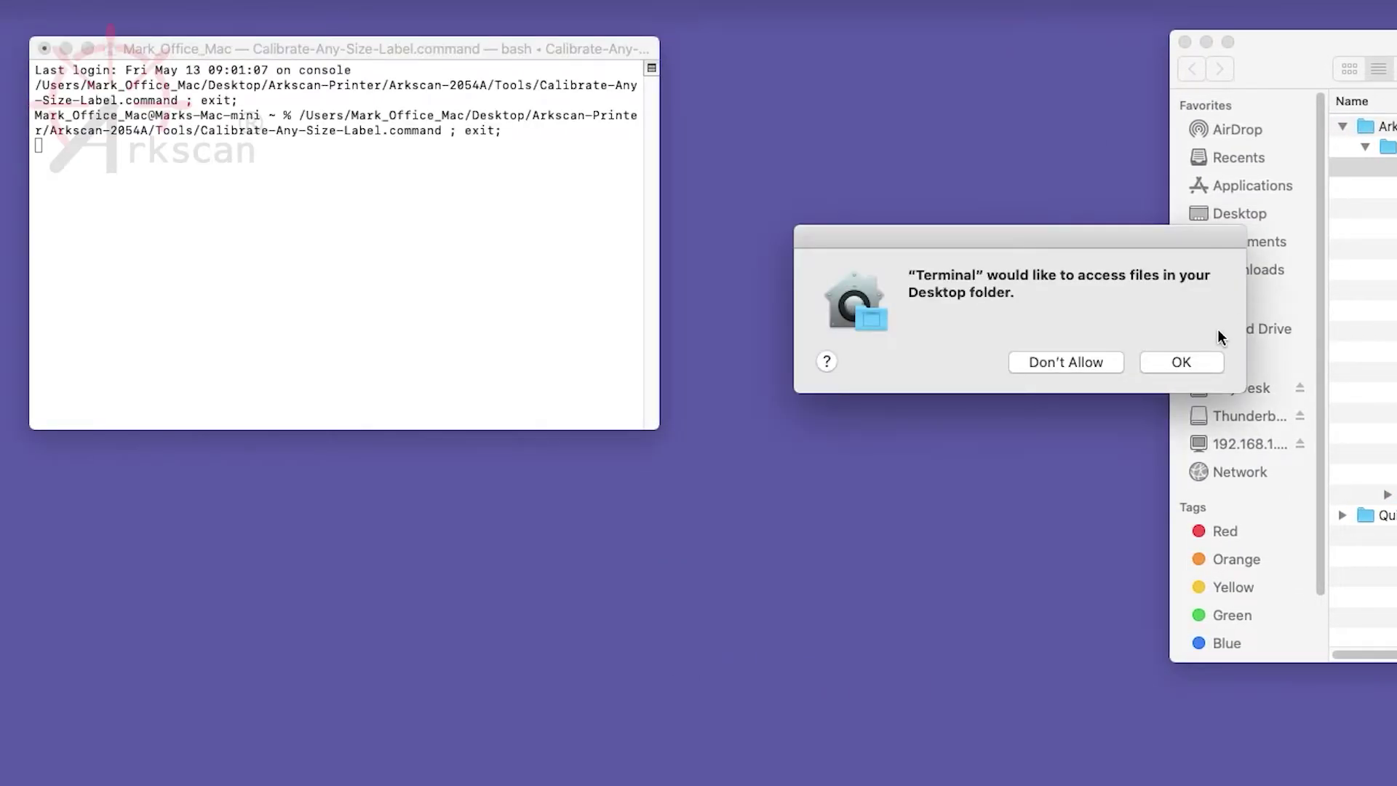
Step: Allow Terminal to access the Desktop folder for the calibration script
left_click(1192, 371)
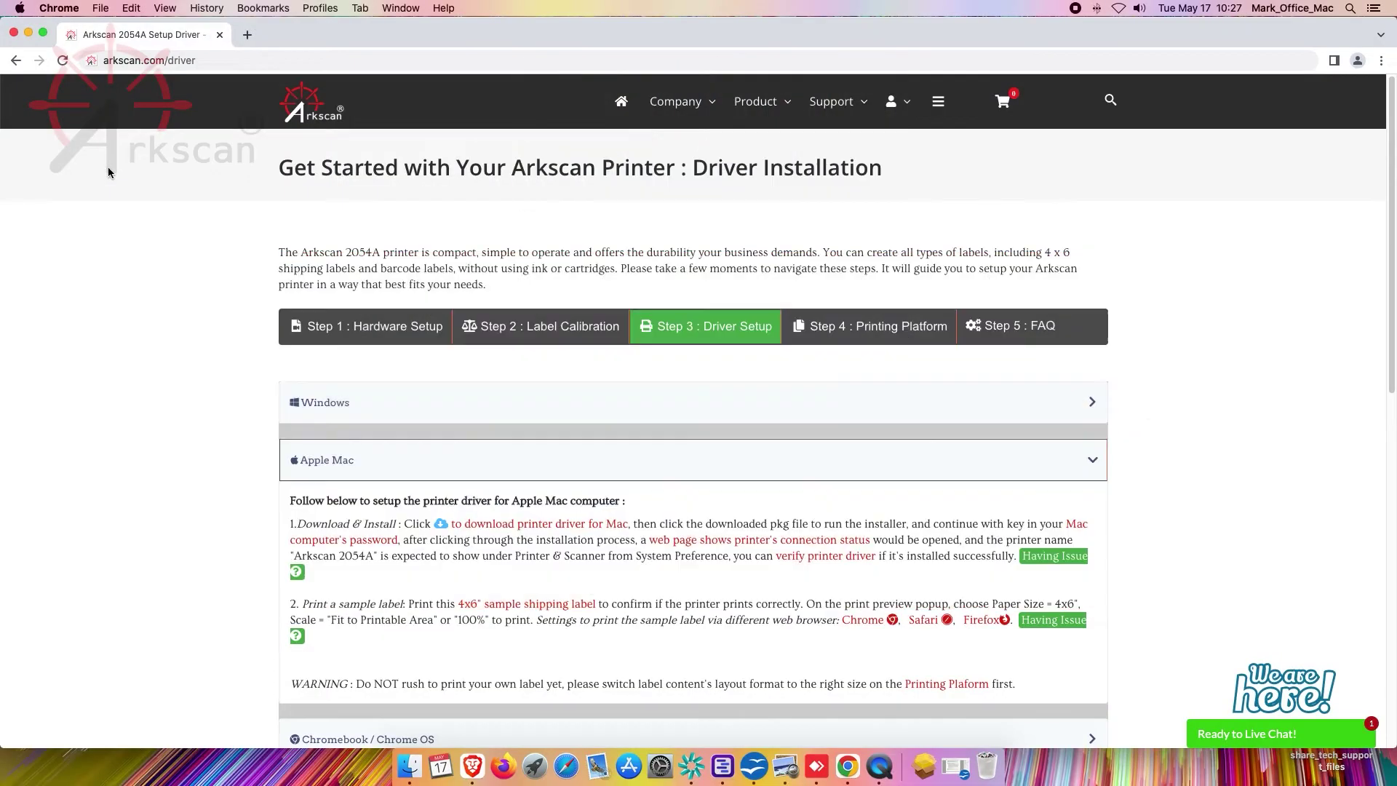
Step: Open Printers & Scanners and select Arkscan 2054A to view its idle-status details
left_click(20, 9)
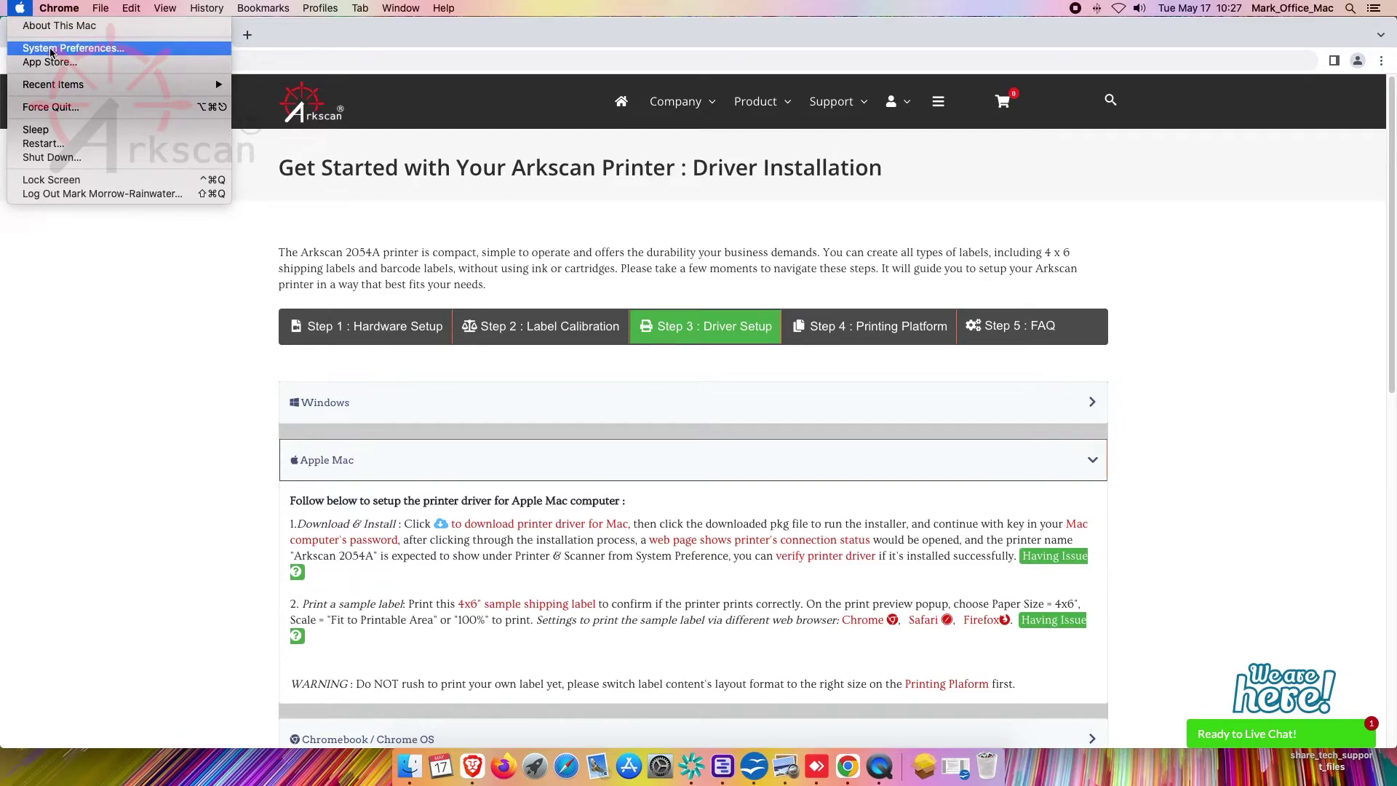
left_click(51, 48)
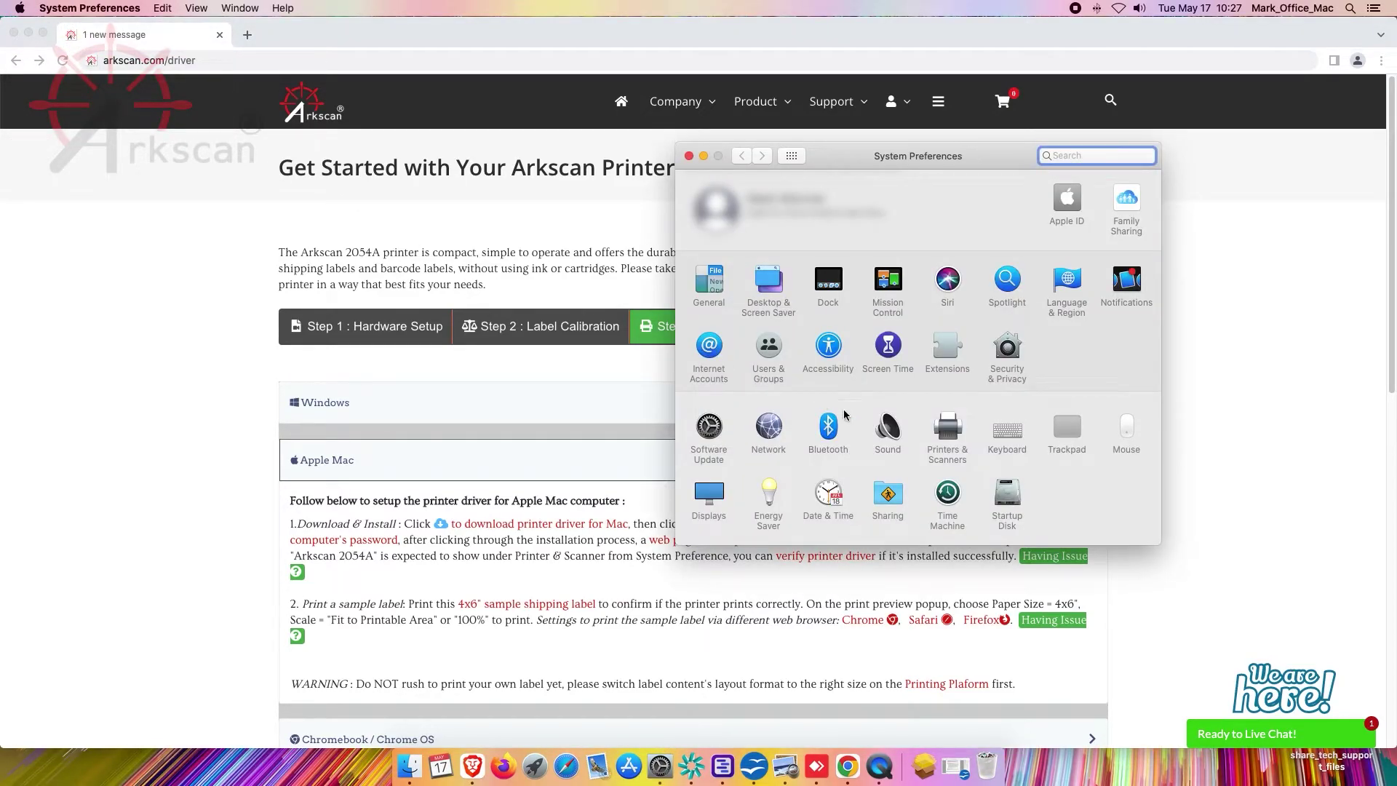
left_click(948, 436)
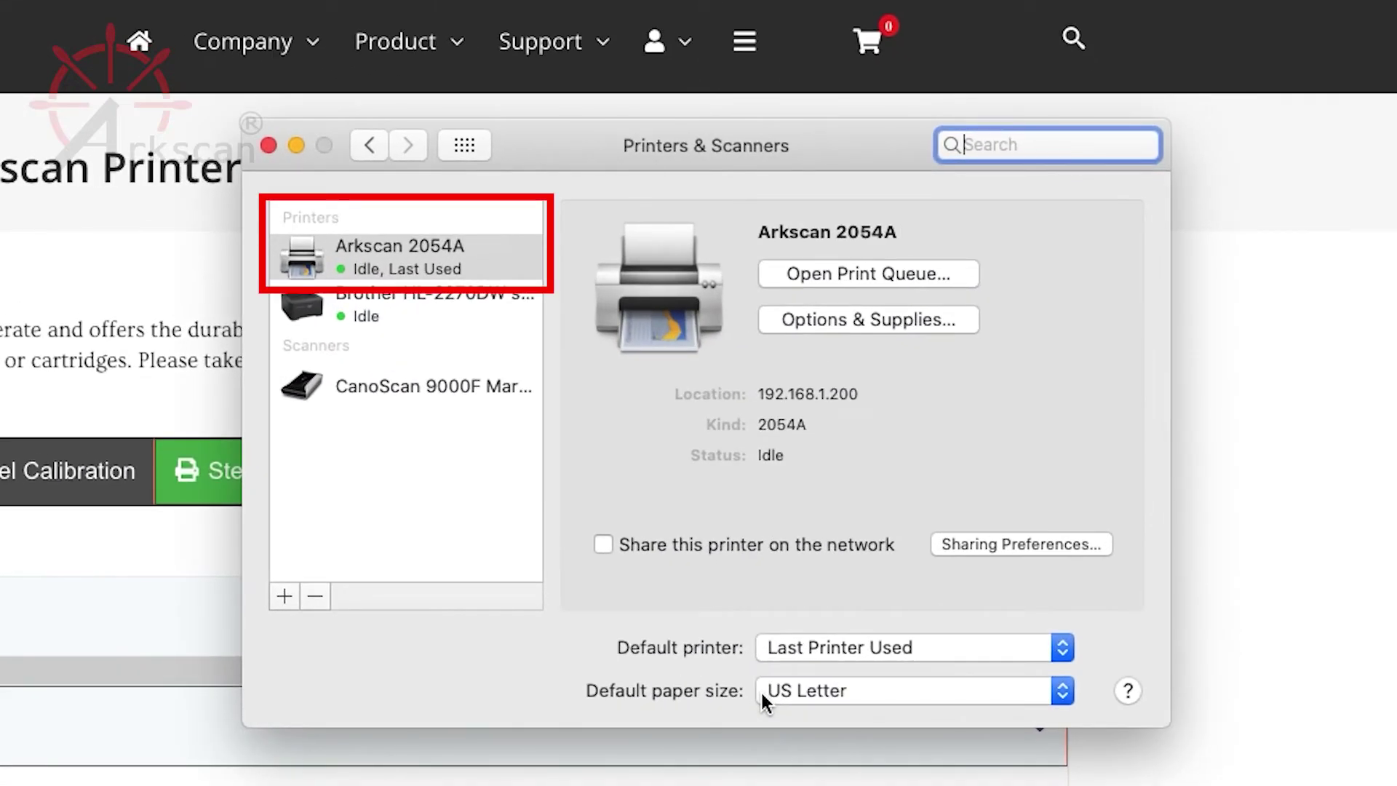
left_click(502, 265)
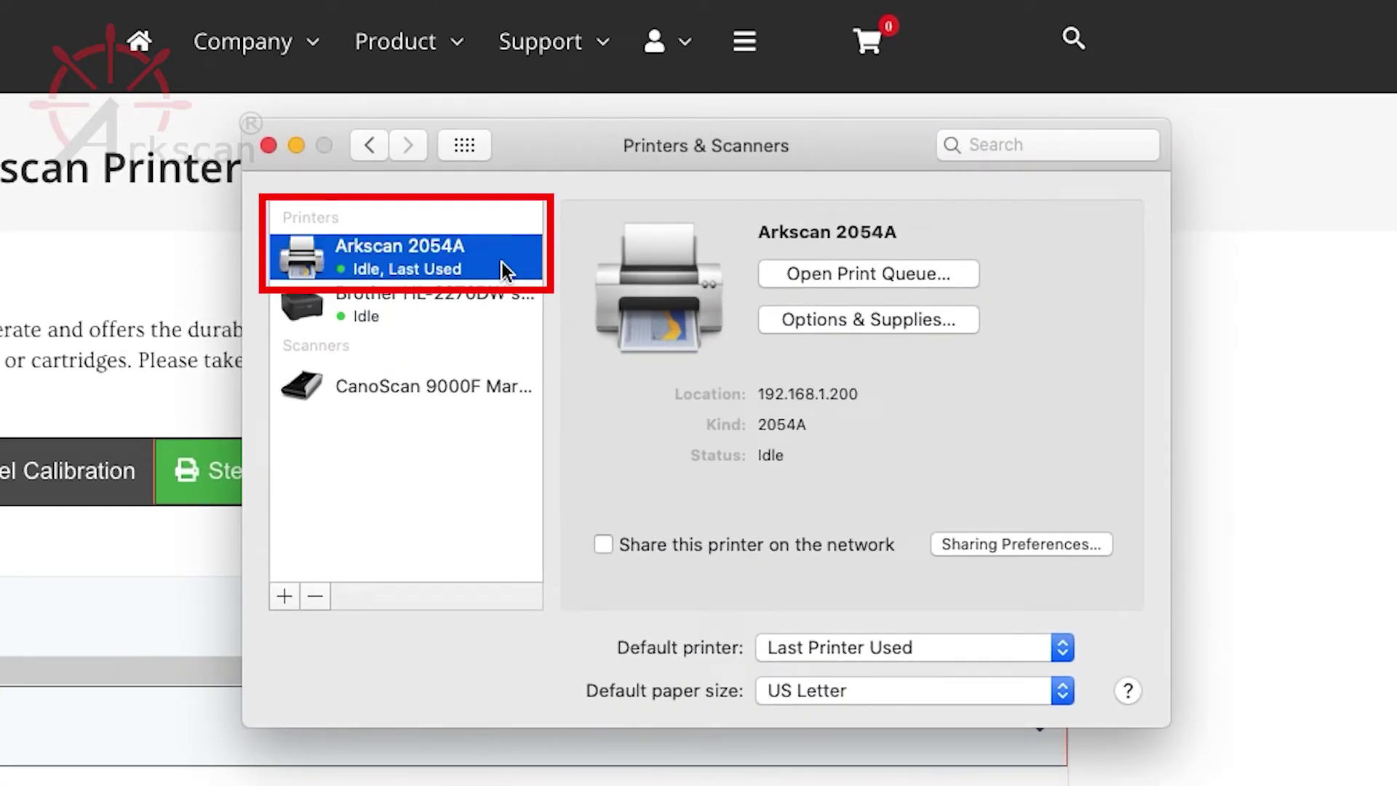